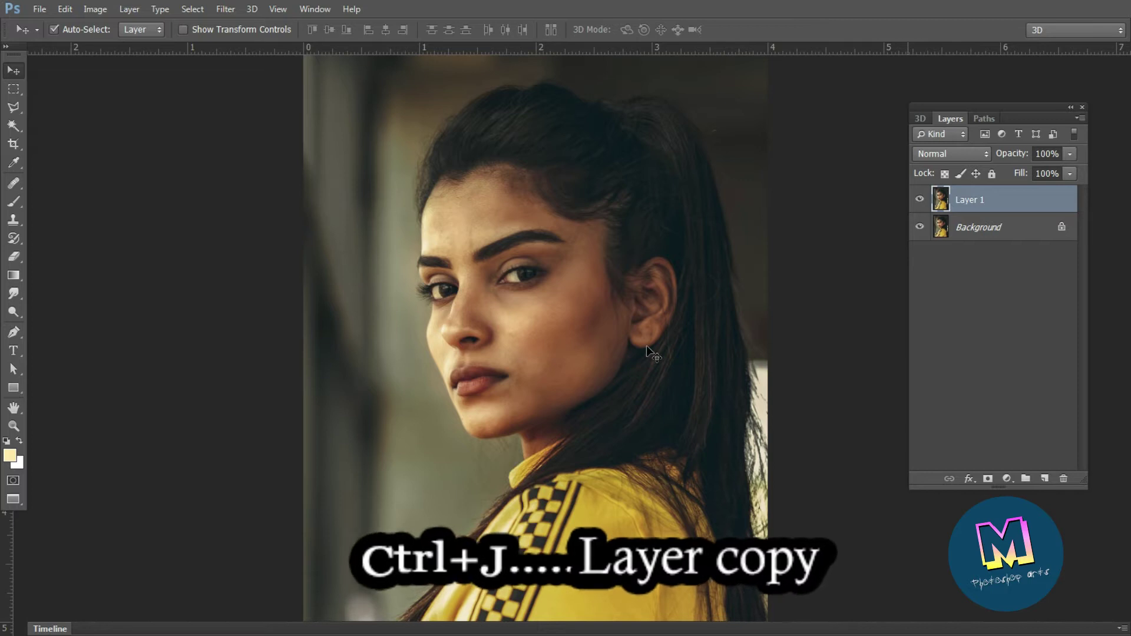
Step: Adjust Layer 1 with Levels, setting the input shadows to 22, midtones to 1.46 and highlights to 231
scroll(646, 341, up, 1)
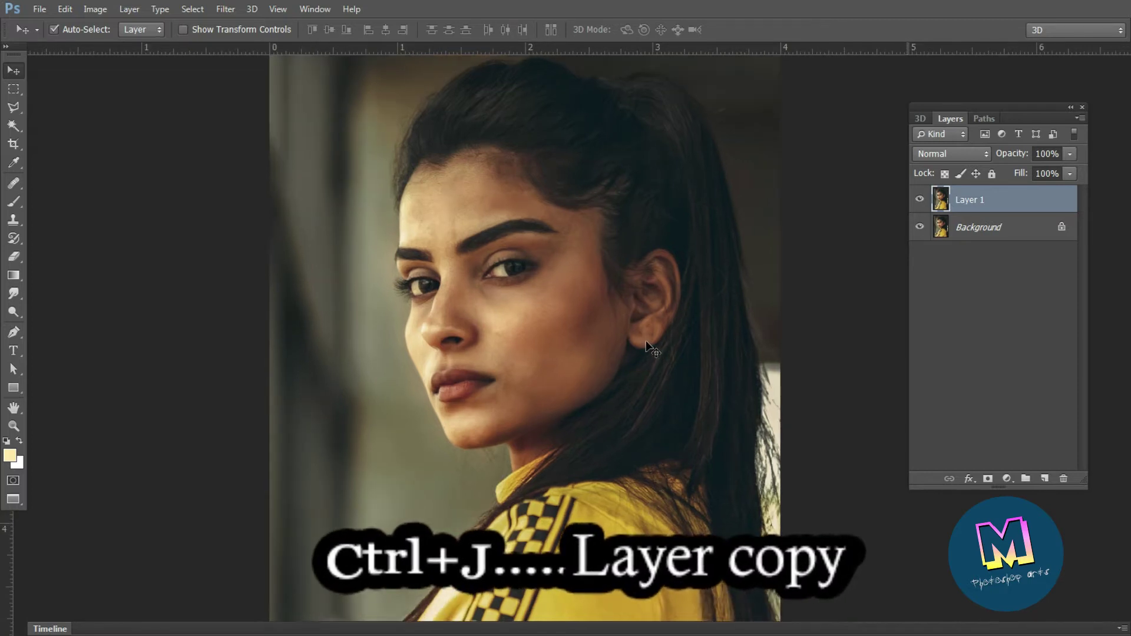
key(ctrl+l)
drag(905, 363, 876, 362)
mouse_move(995, 361)
mouse_down()
mouse_move(957, 366)
mouse_move(978, 370)
mouse_up()
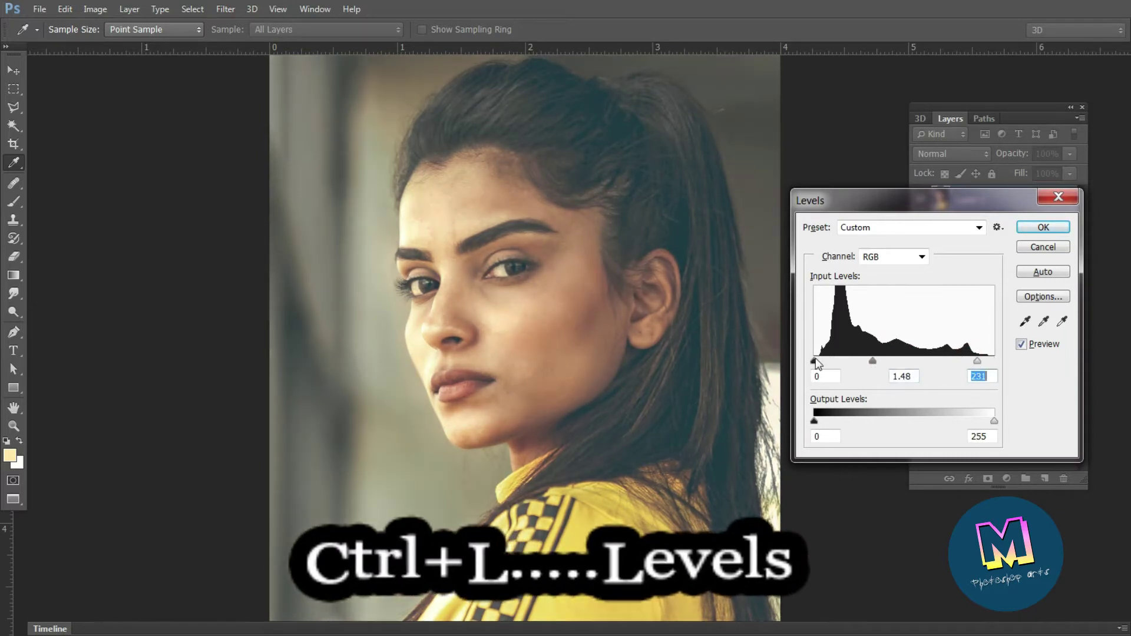
drag(823, 363, 831, 363)
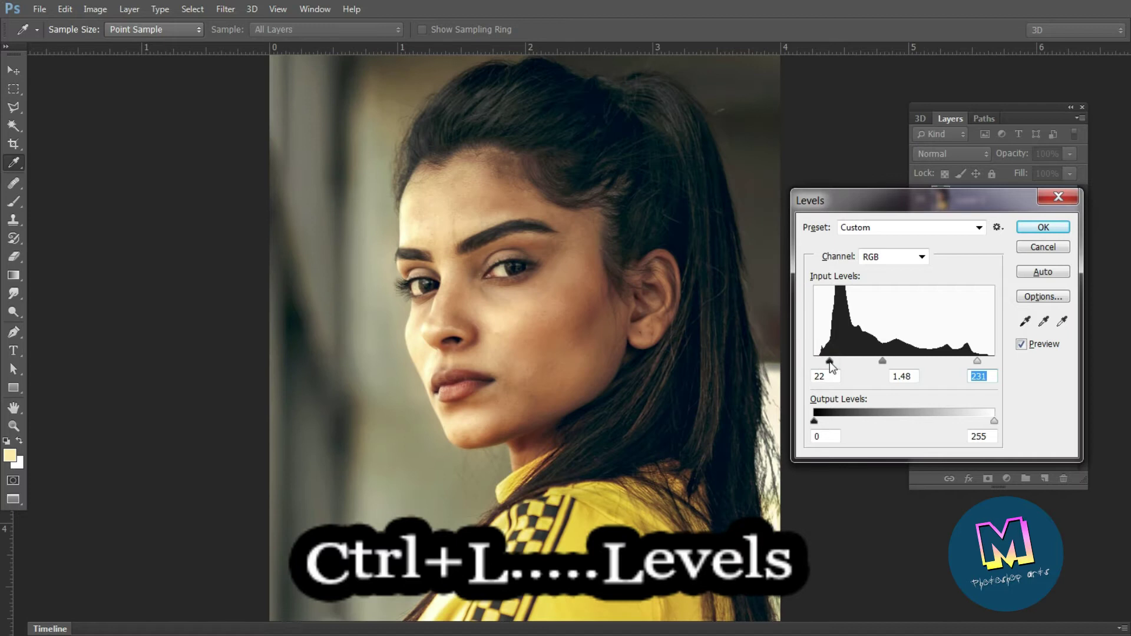
click(881, 365)
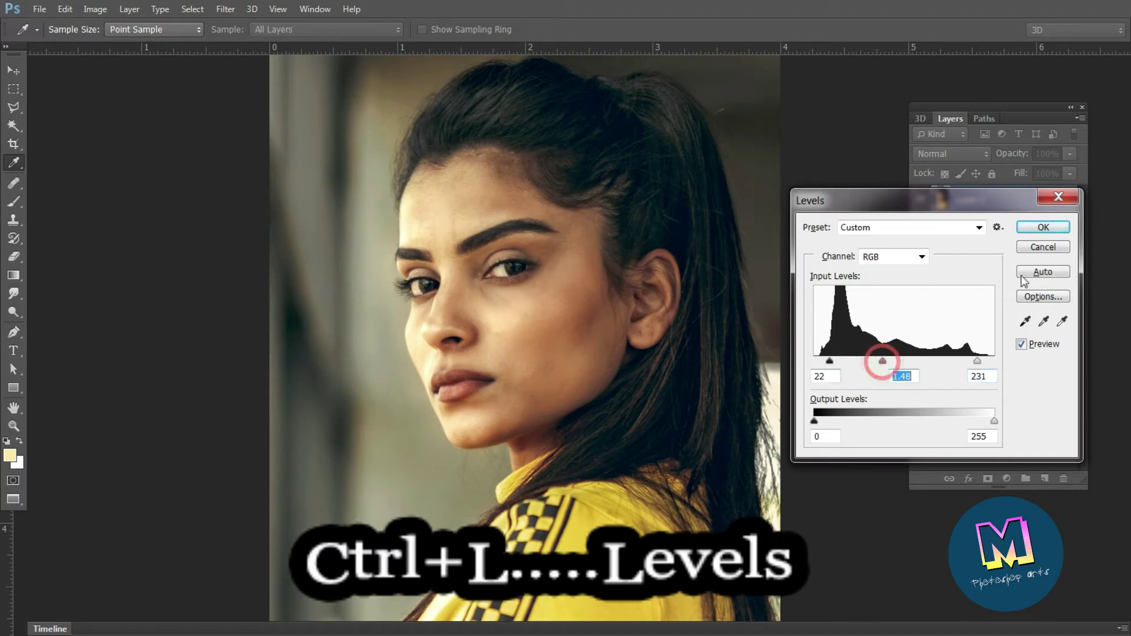
click(1040, 228)
Step: Brighten Layer 1 slightly with Curves, raising a midtone point at input 147 to output 154
key(ctrl+m)
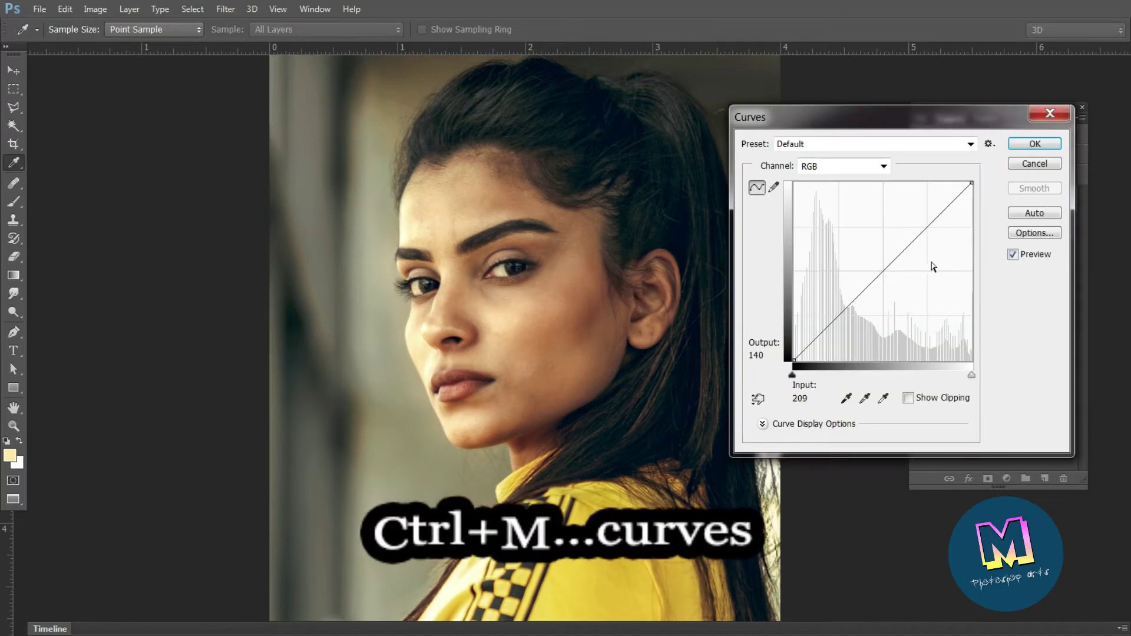
drag(898, 256, 897, 252)
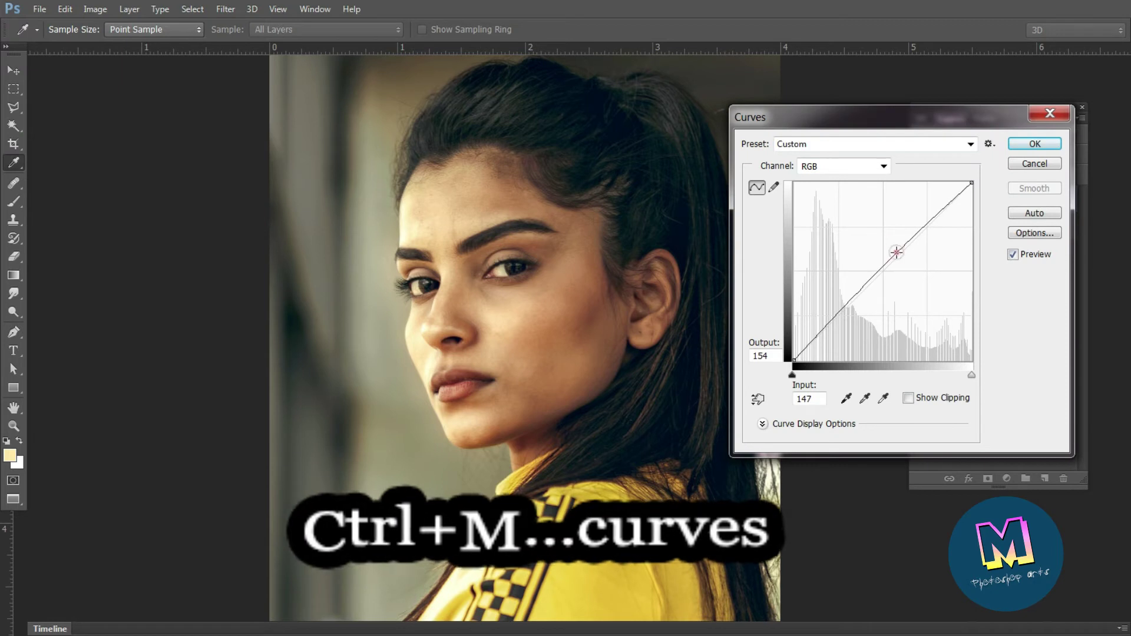
click(1028, 144)
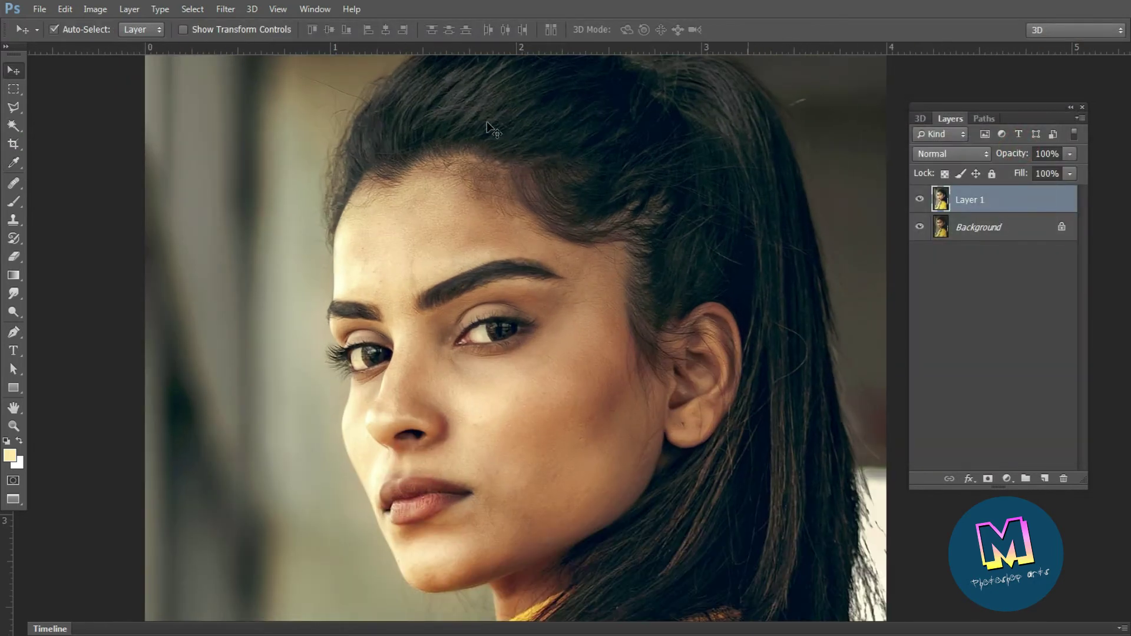
Step: Sharpen Layer 1 with the Unsharp Mask filter at an amount of 50%, radius 3.0 pixels and threshold 0
click(227, 11)
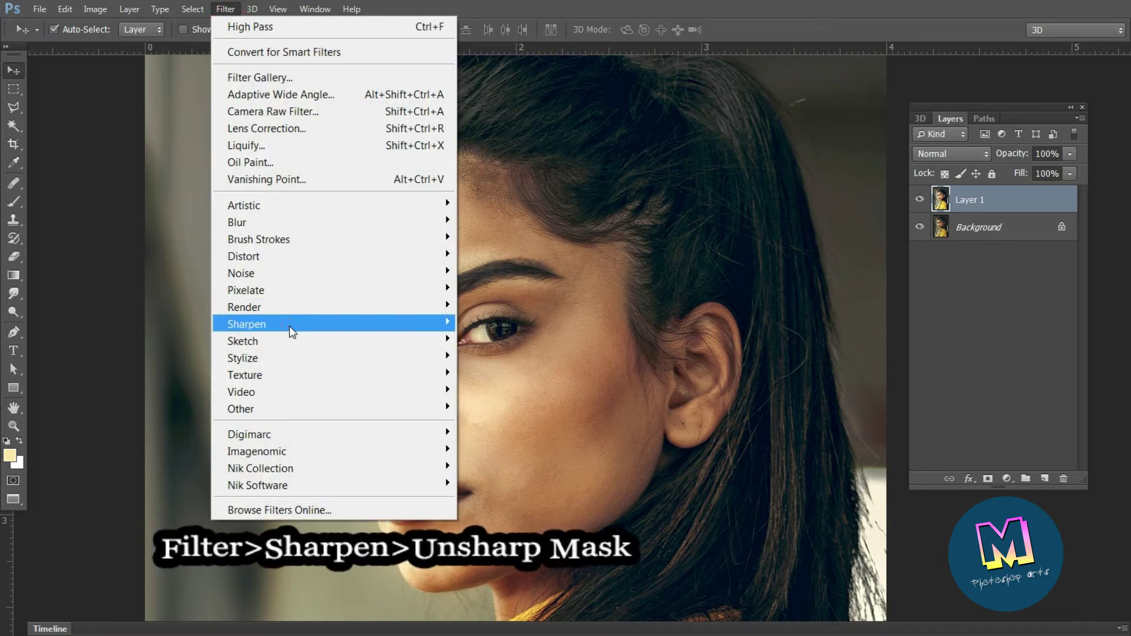
mouse_move(288, 327)
click(514, 409)
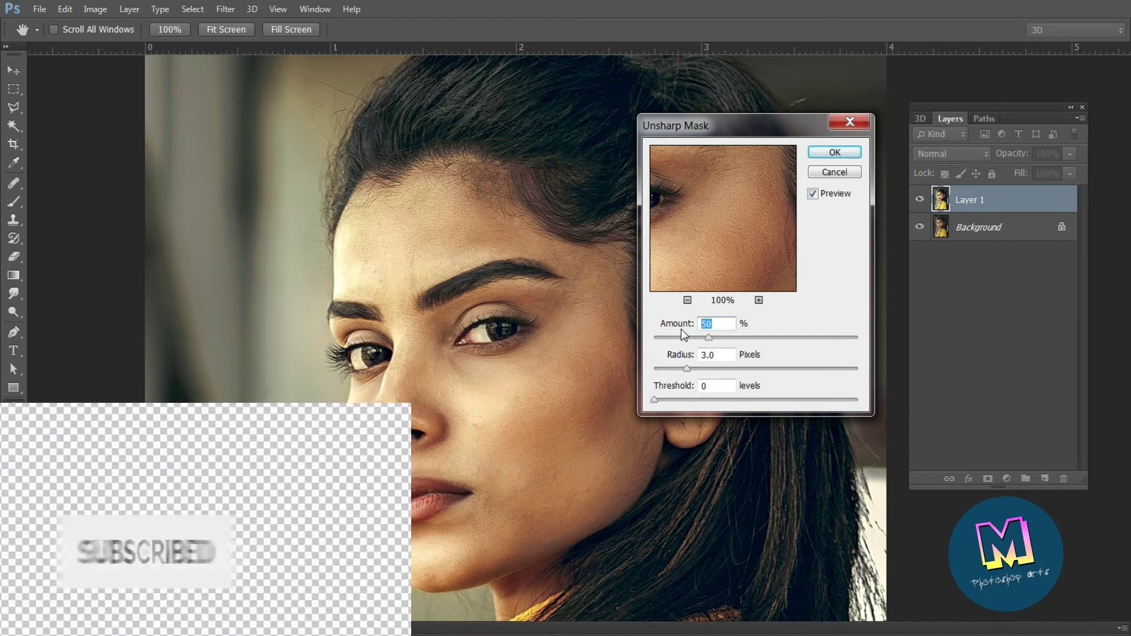
text(50)
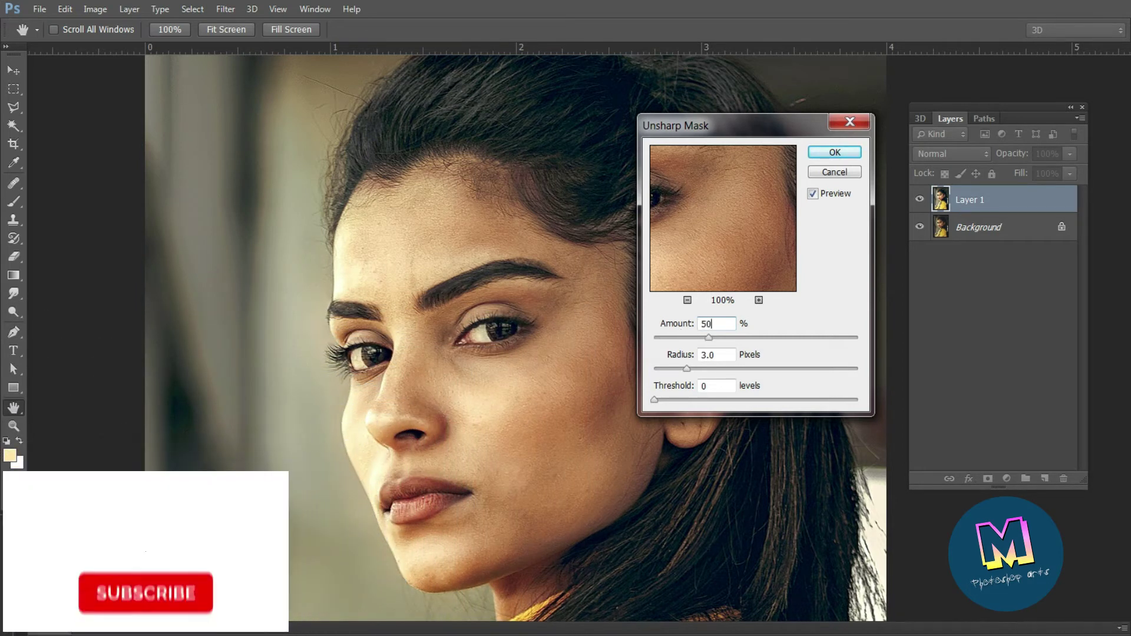
click(814, 160)
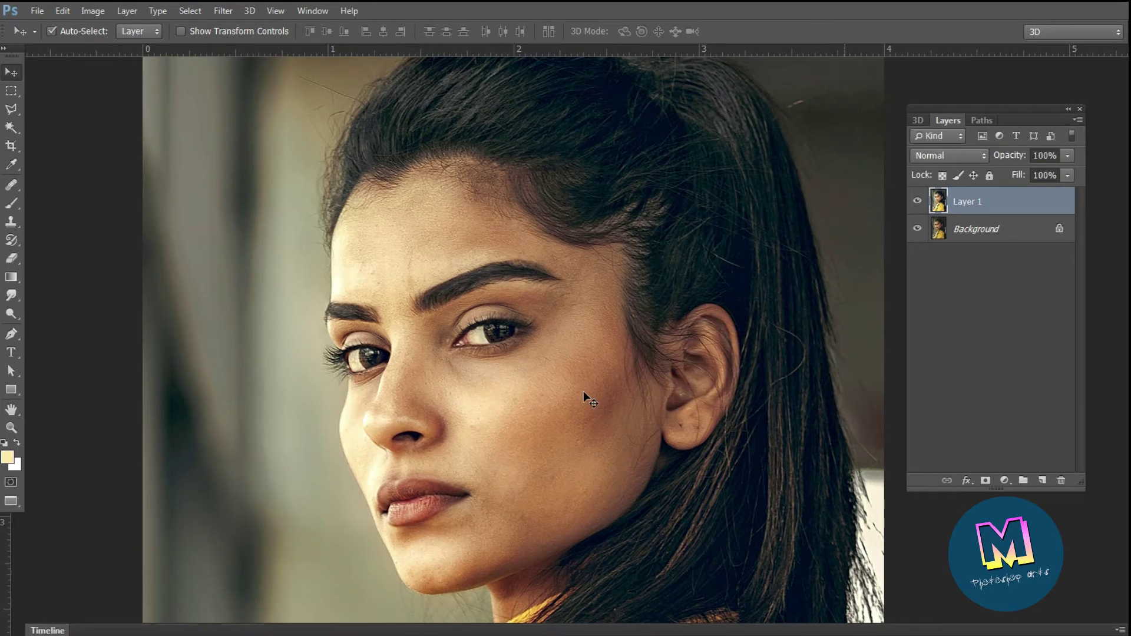
Step: Duplicate Layer 1 three times and hide the two uppermost copies
key(ctrl+j)
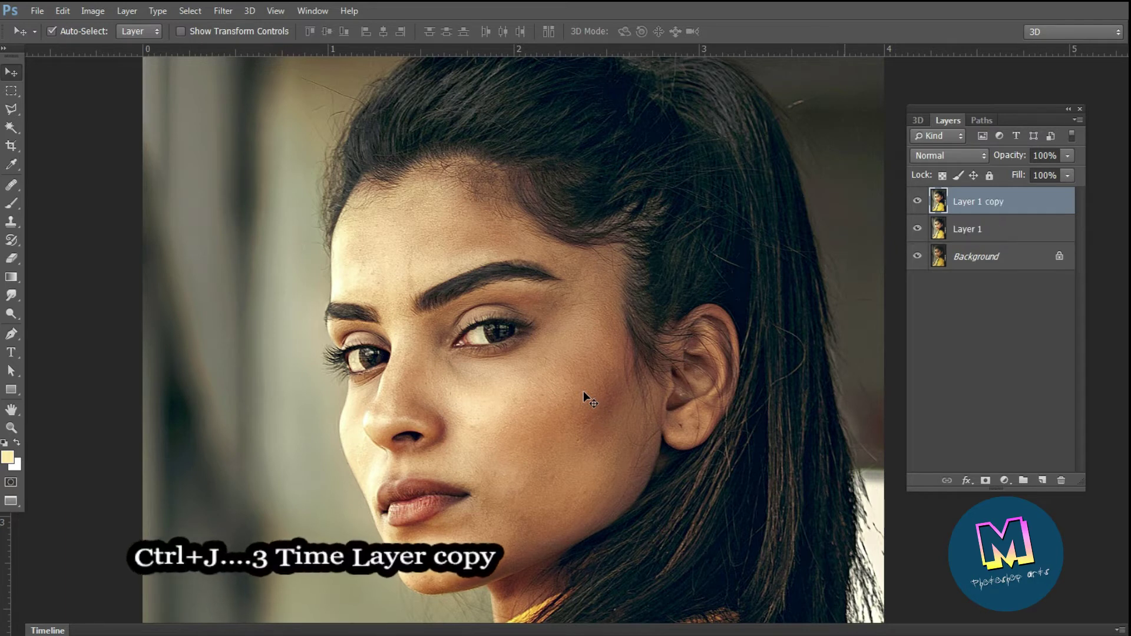
key(ctrl+j)
key(ctrl+j)
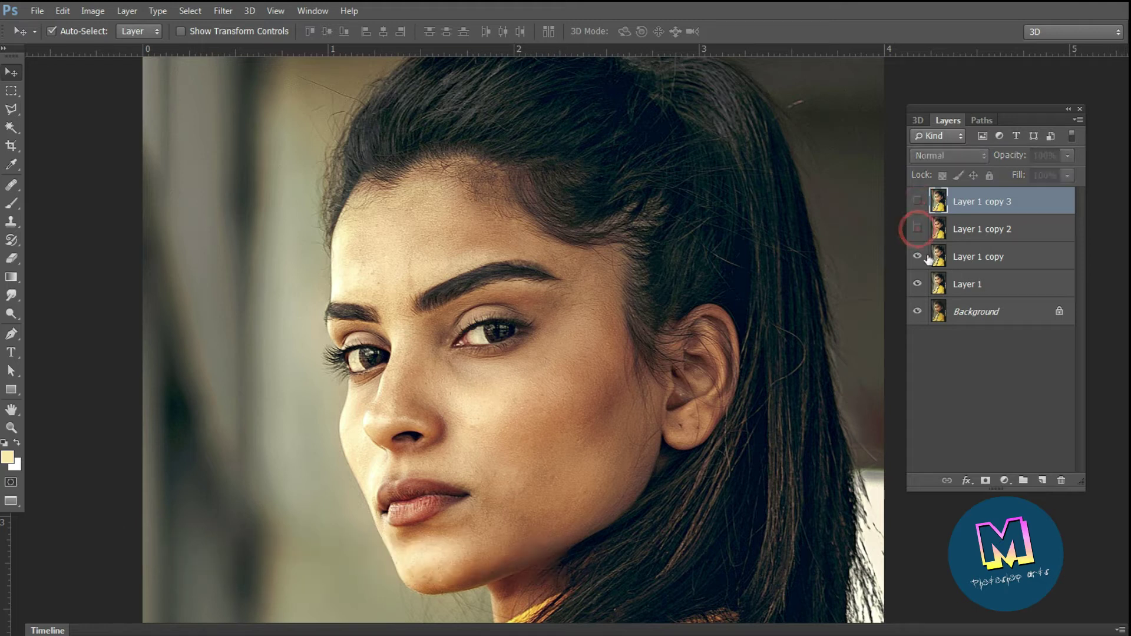
Step: Apply a Gaussian Blur with a radius of 5 pixels to Layer 1 copy
click(987, 263)
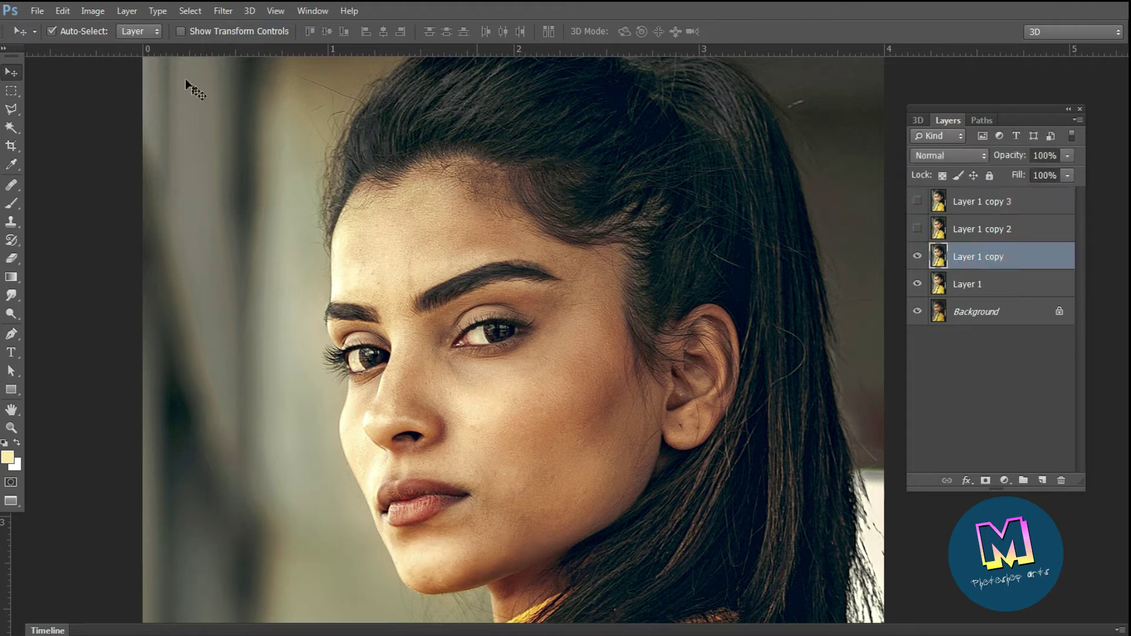
click(224, 10)
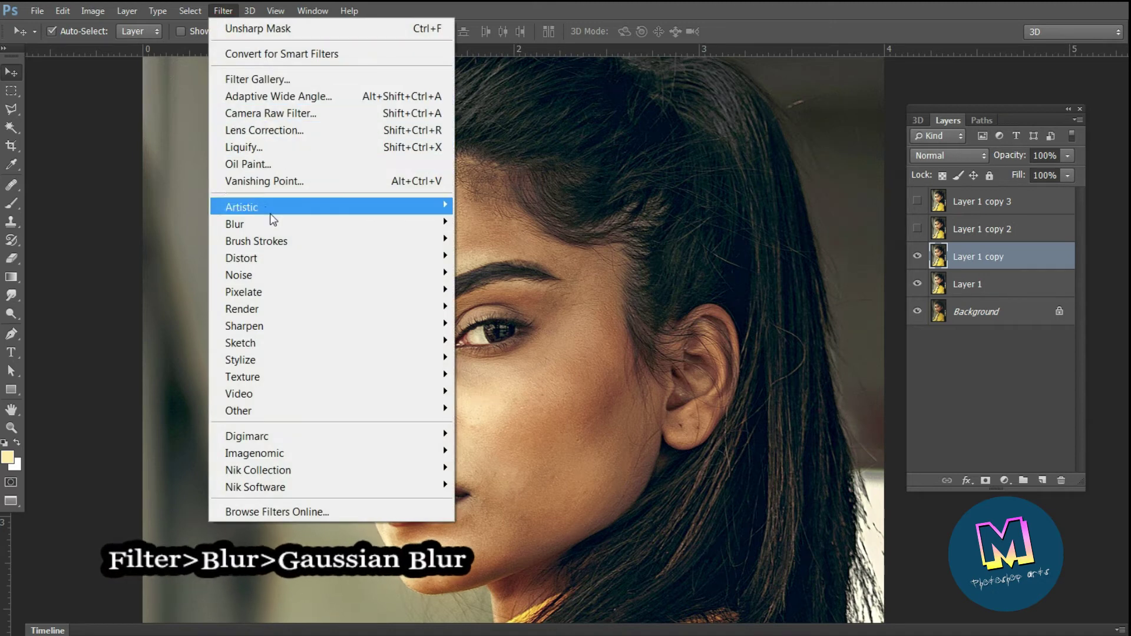
mouse_move(271, 223)
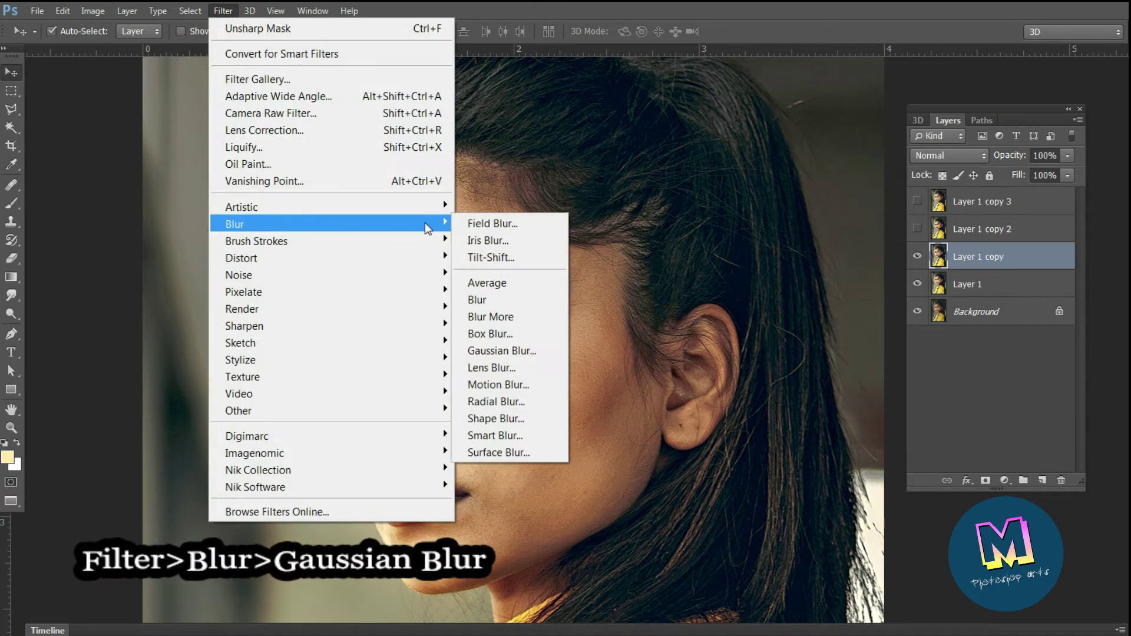
click(514, 352)
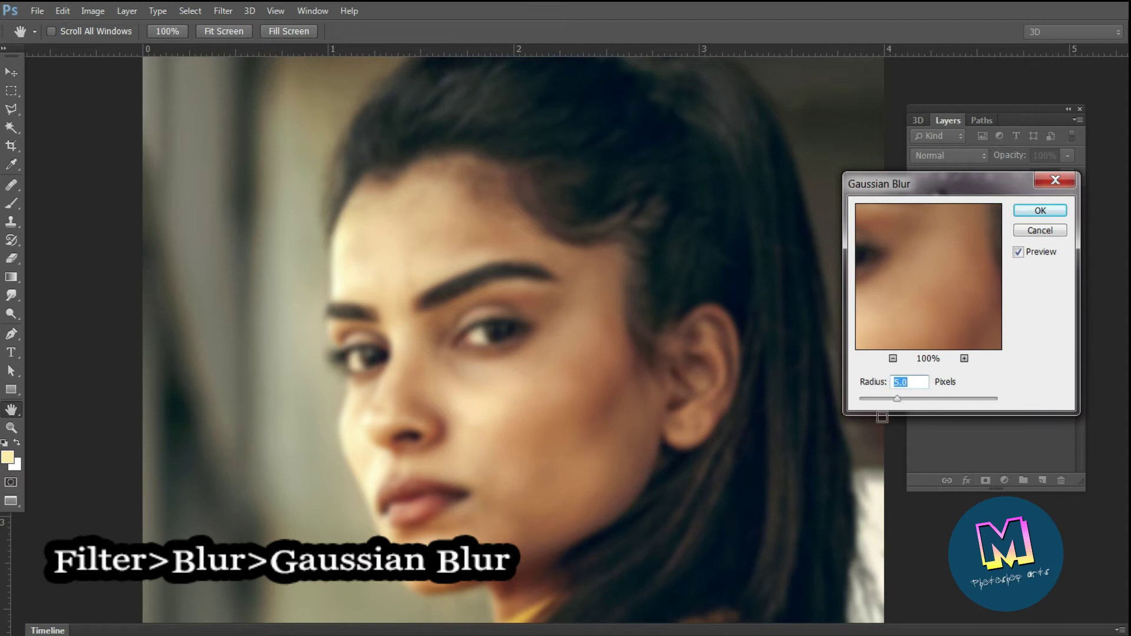
double_click(909, 383)
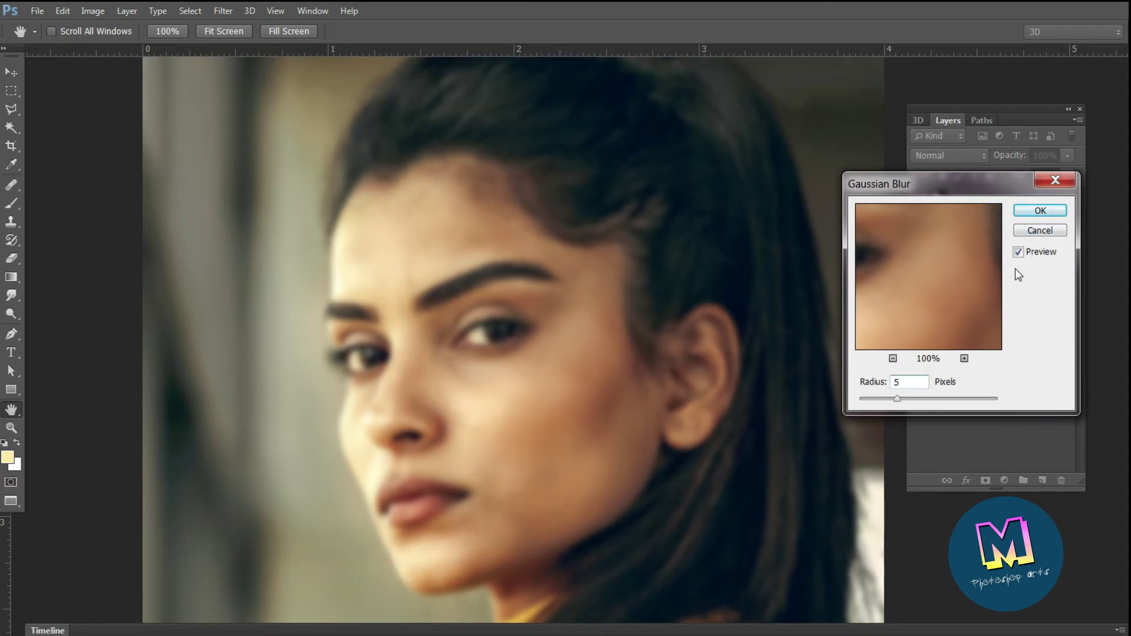
click(1040, 211)
key(v)
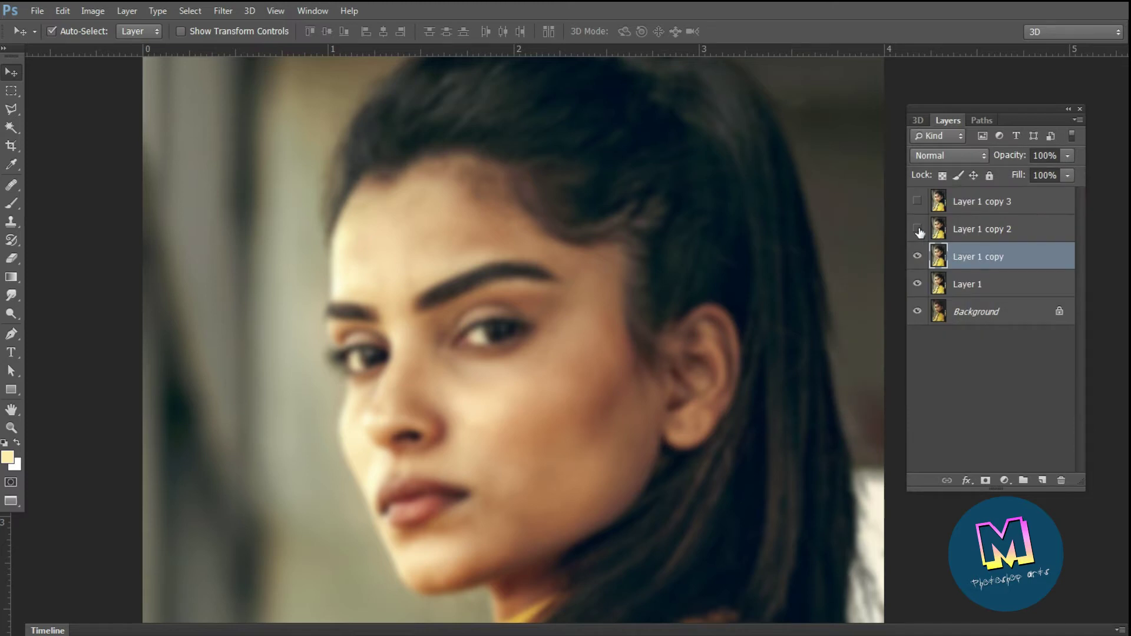
Step: Show Layer 1 copy 2 and apply a High Pass filter with a 2-pixel radius to it, blended as Overlay
click(917, 229)
click(440, 164)
click(227, 16)
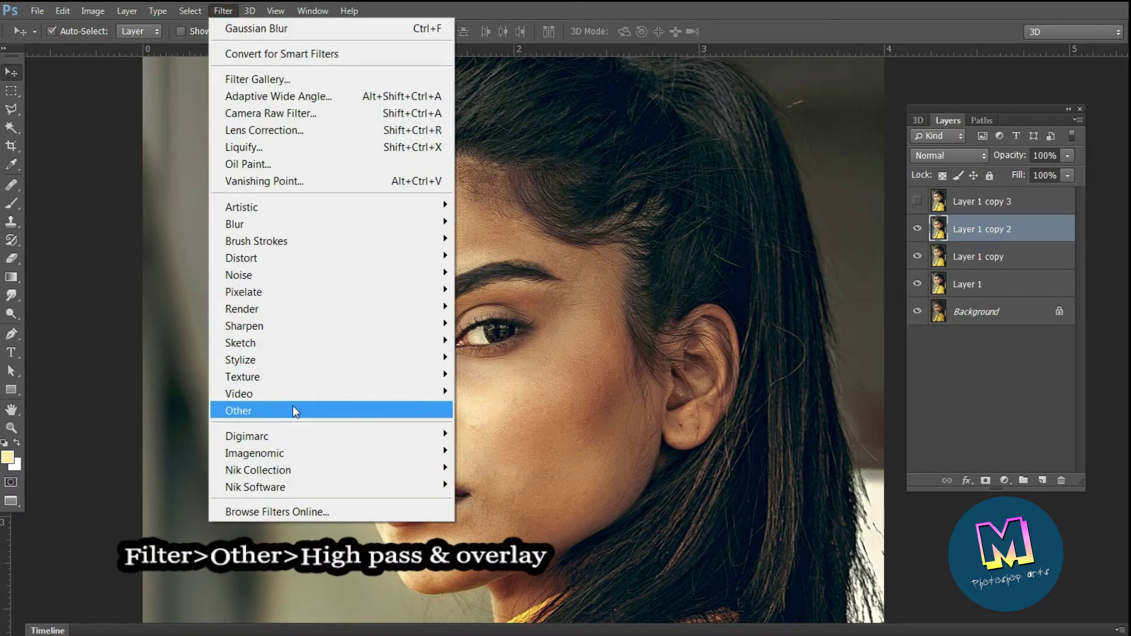
mouse_move(292, 405)
click(507, 422)
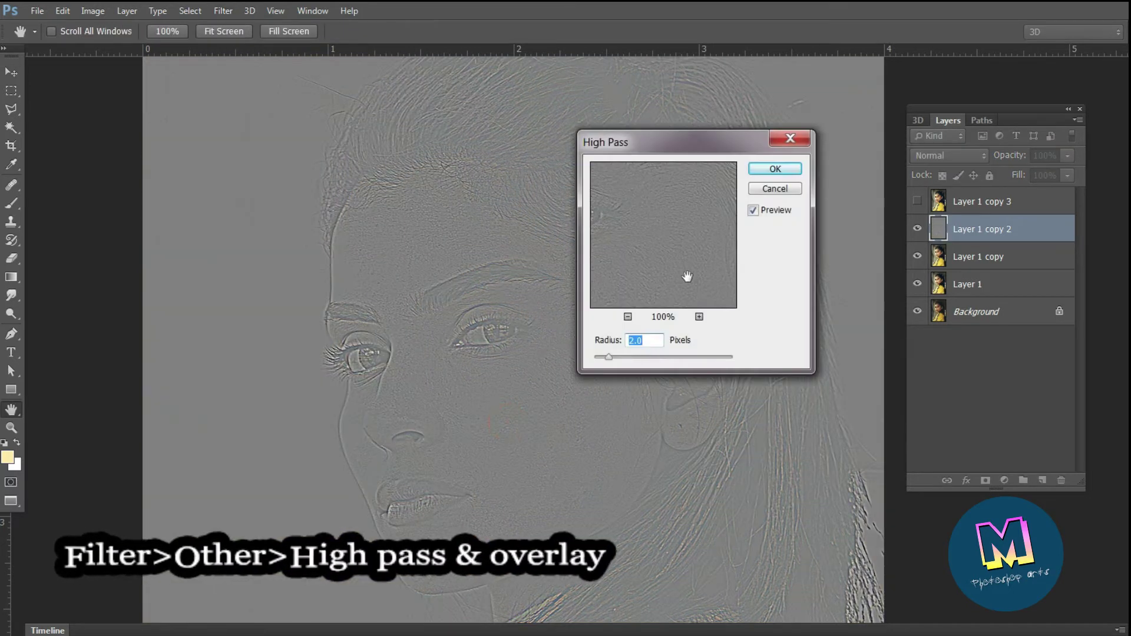
click(662, 340)
key(BackSpace)
key(BackSpace)
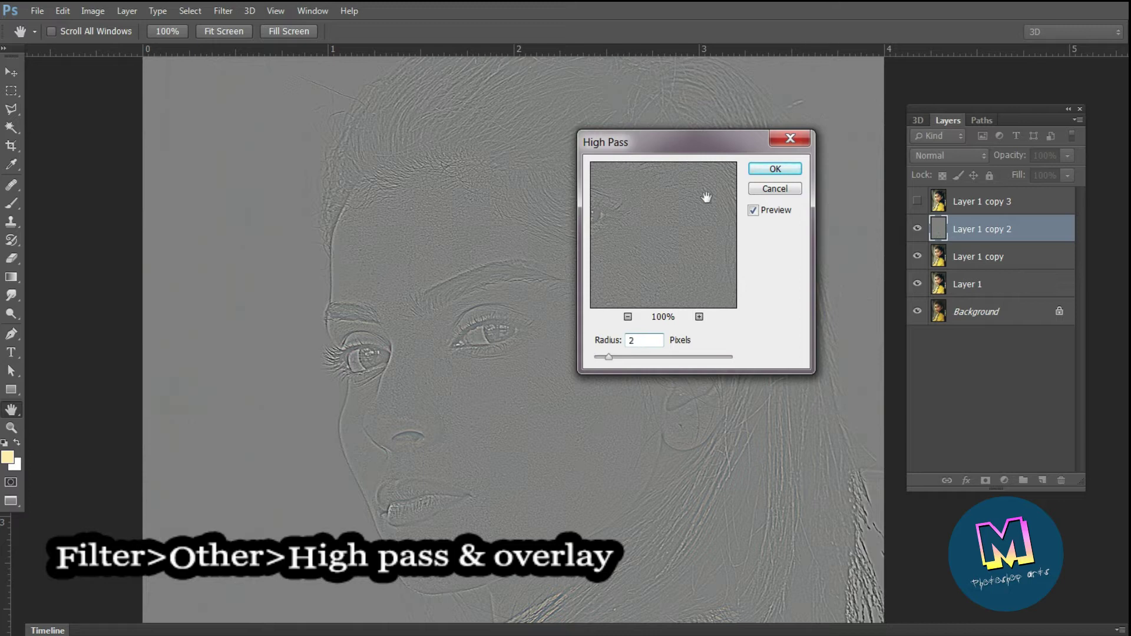
click(768, 172)
click(980, 157)
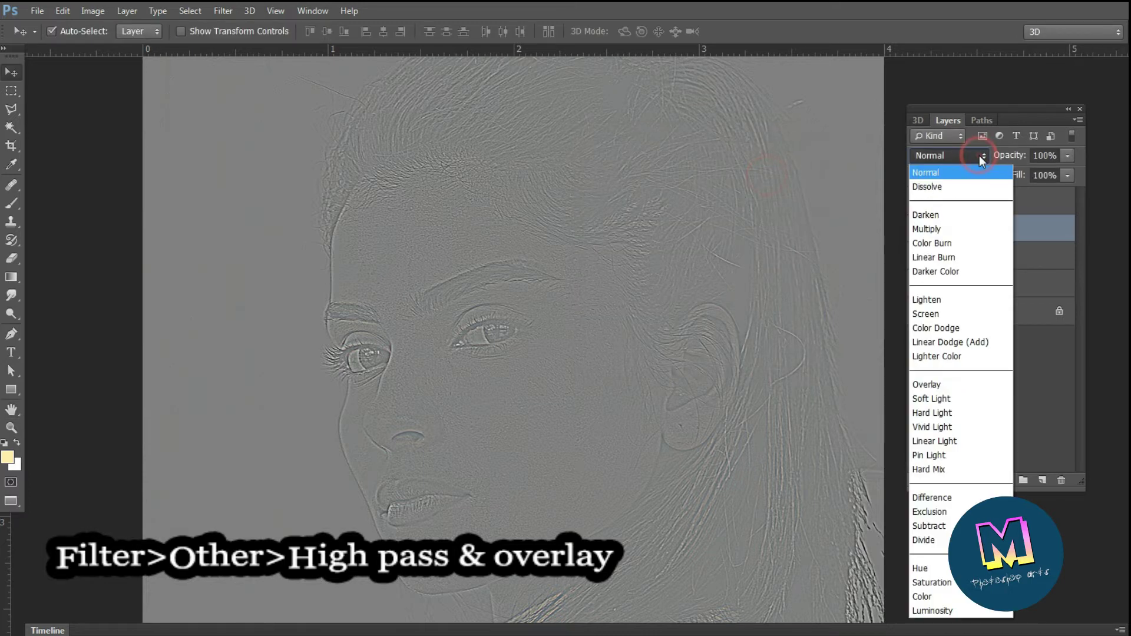
click(949, 388)
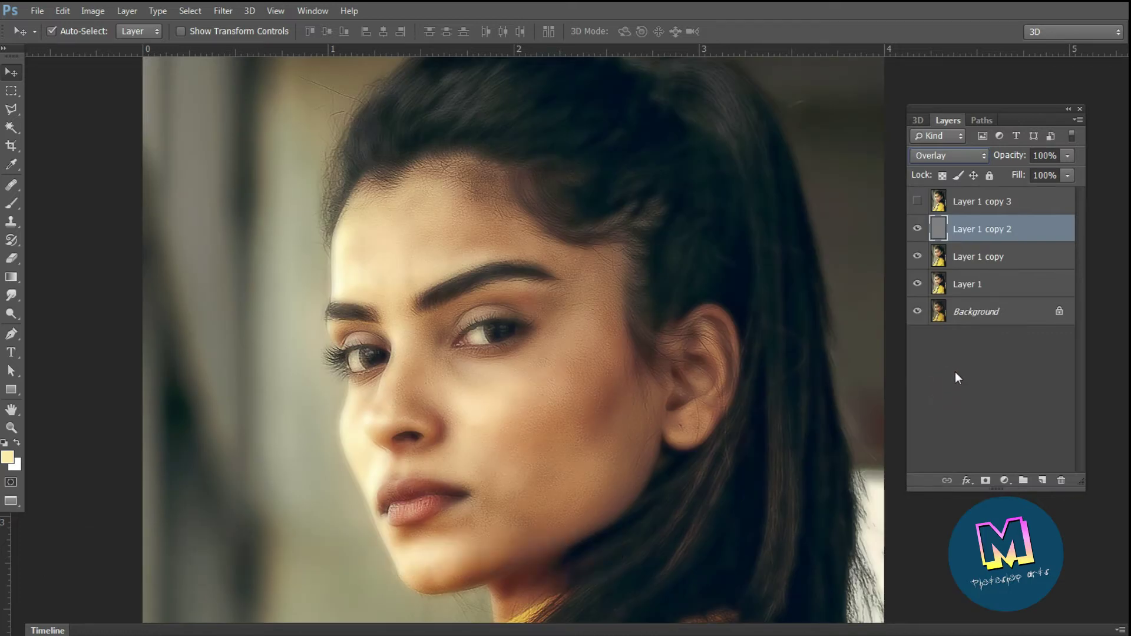
Step: Show Layer 1 copy 3 and convert it with the Black & White adjustment, setting yellows to 120% and greens to 96%
click(917, 201)
click(992, 204)
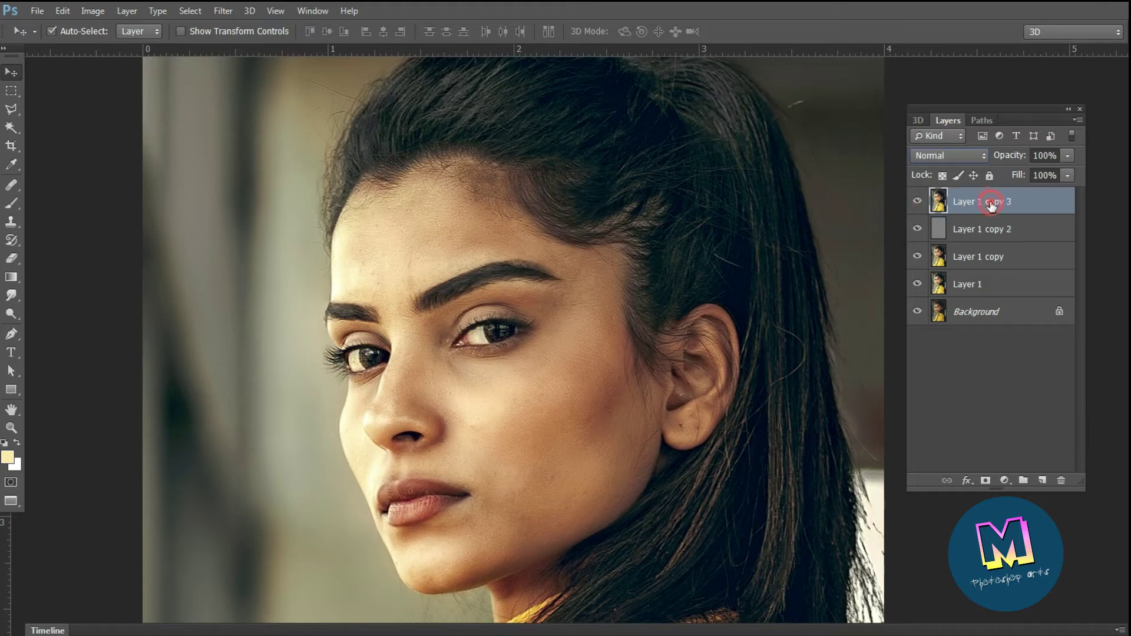
click(92, 11)
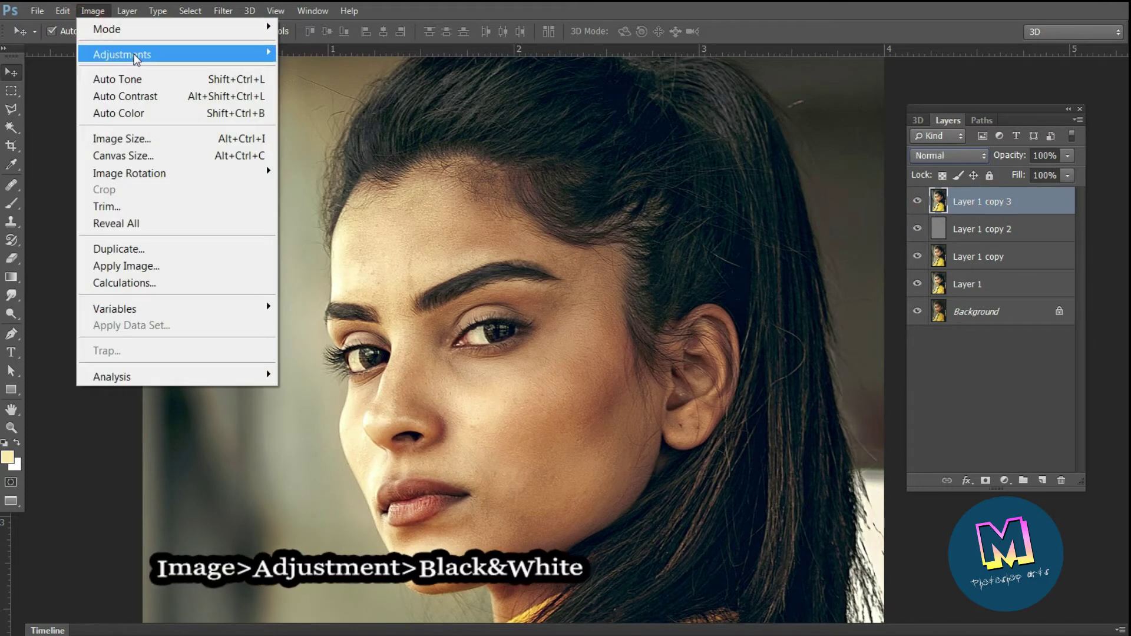
mouse_move(259, 54)
click(412, 180)
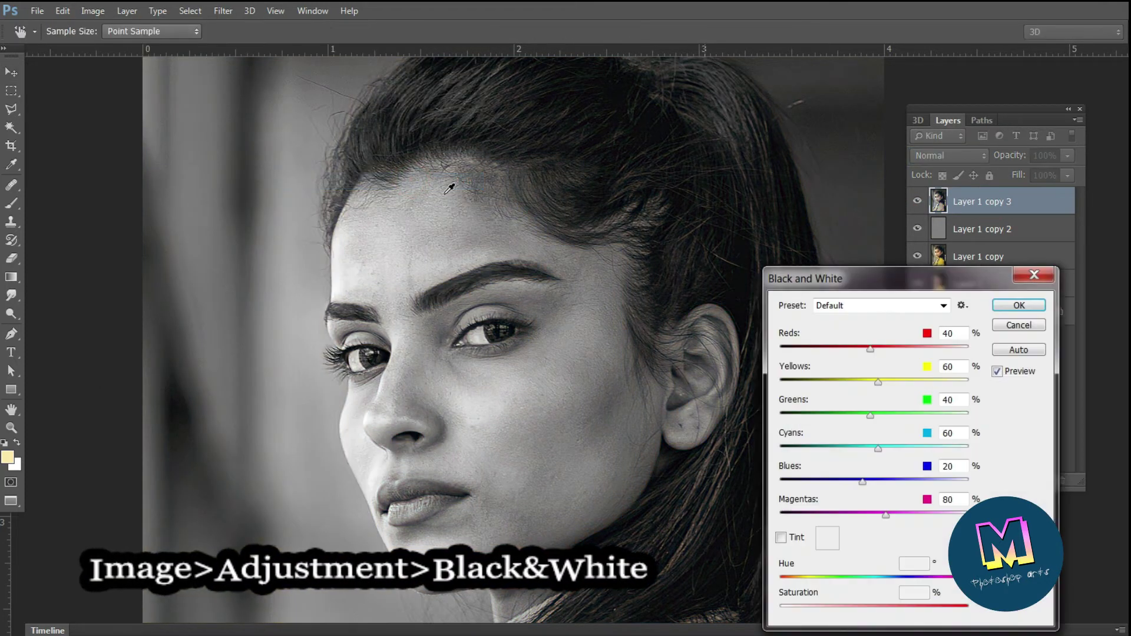
drag(878, 382, 888, 383)
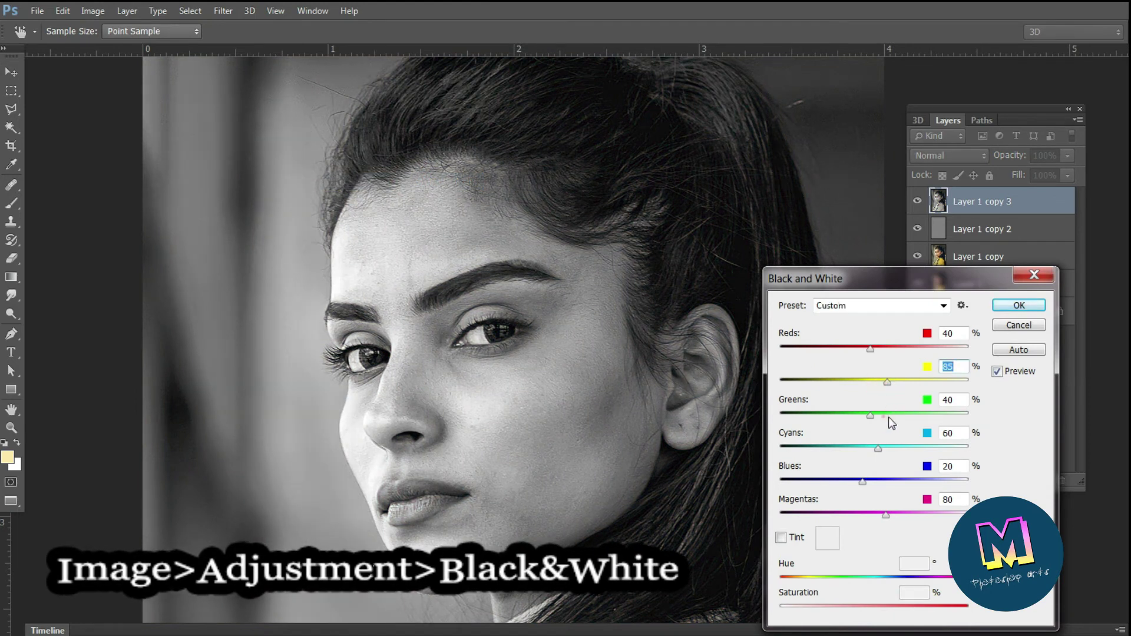
click(901, 382)
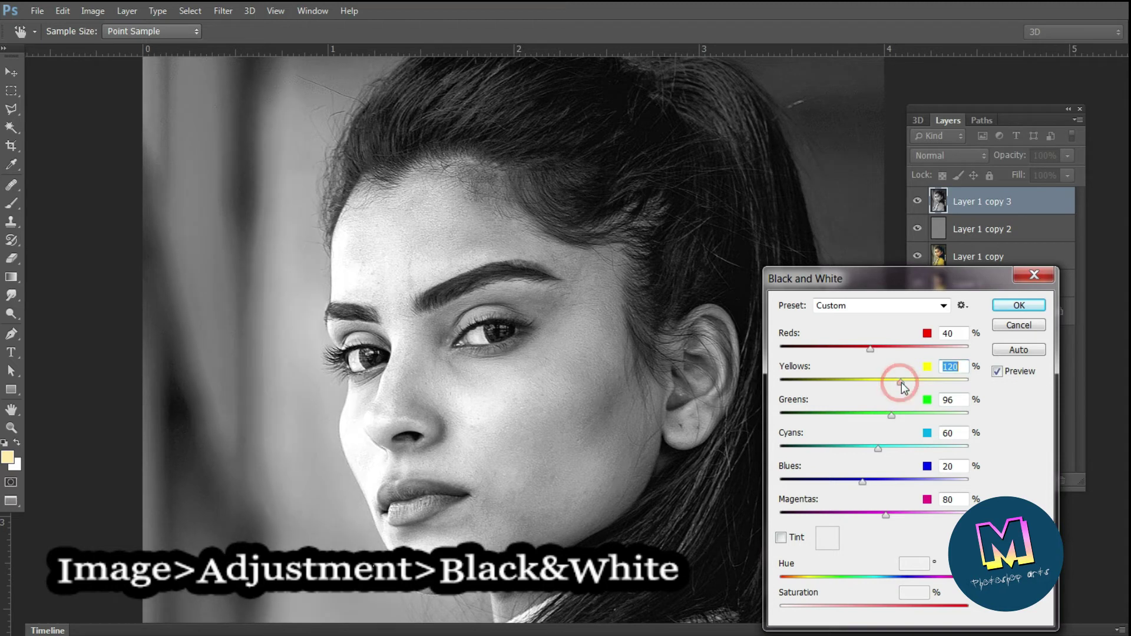
click(1003, 312)
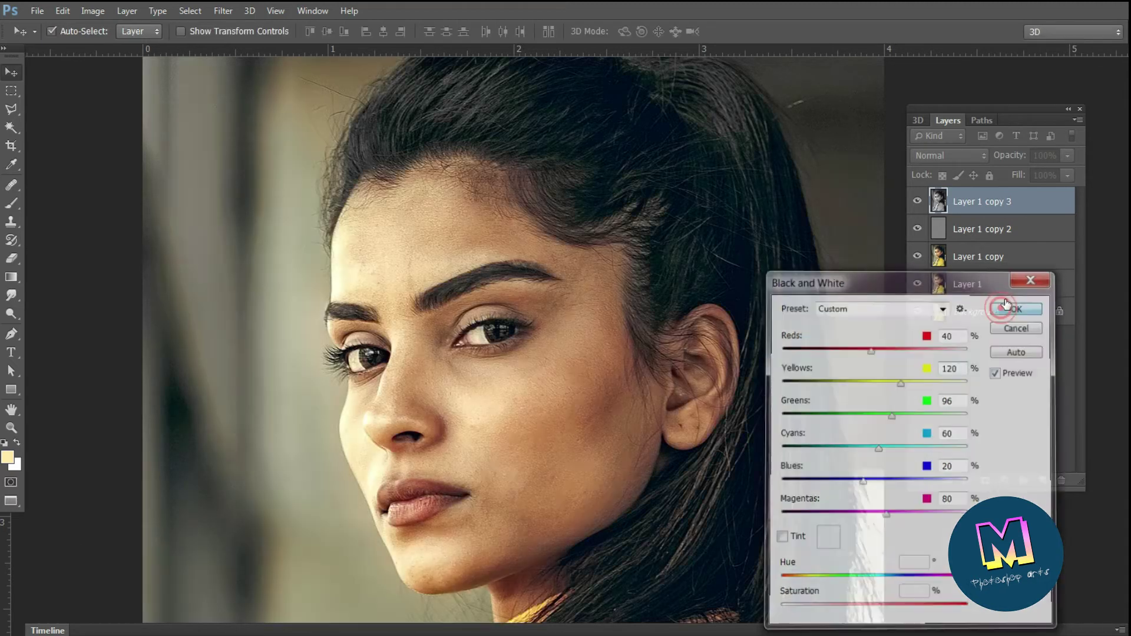
Step: Set Layer 1 copy 3 to Soft Light blending at 50% opacity
click(979, 154)
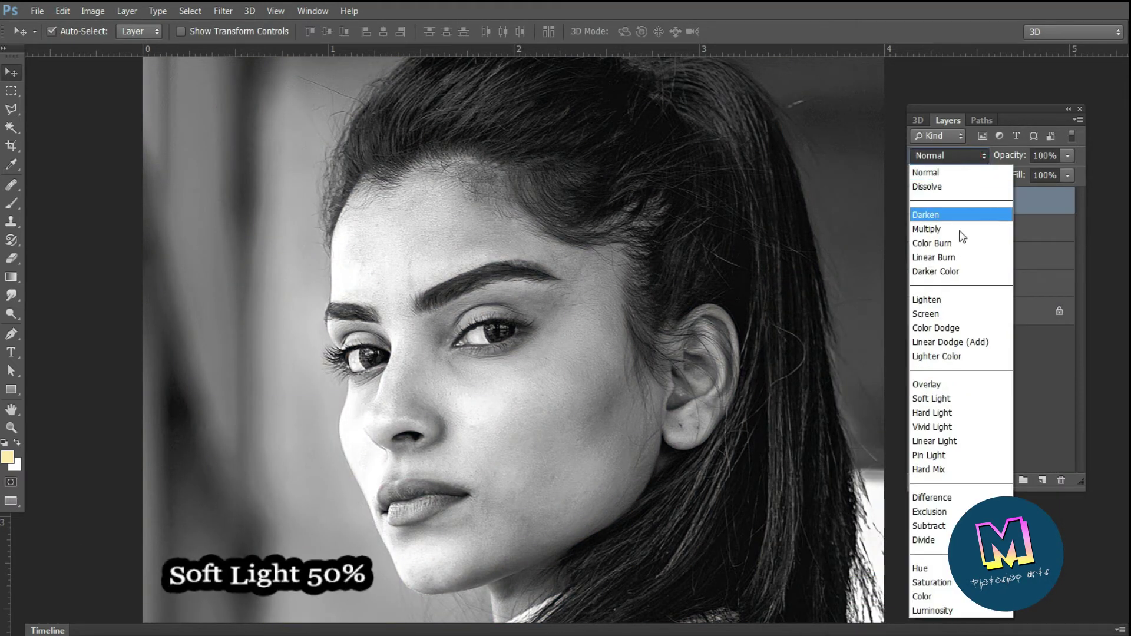
click(946, 399)
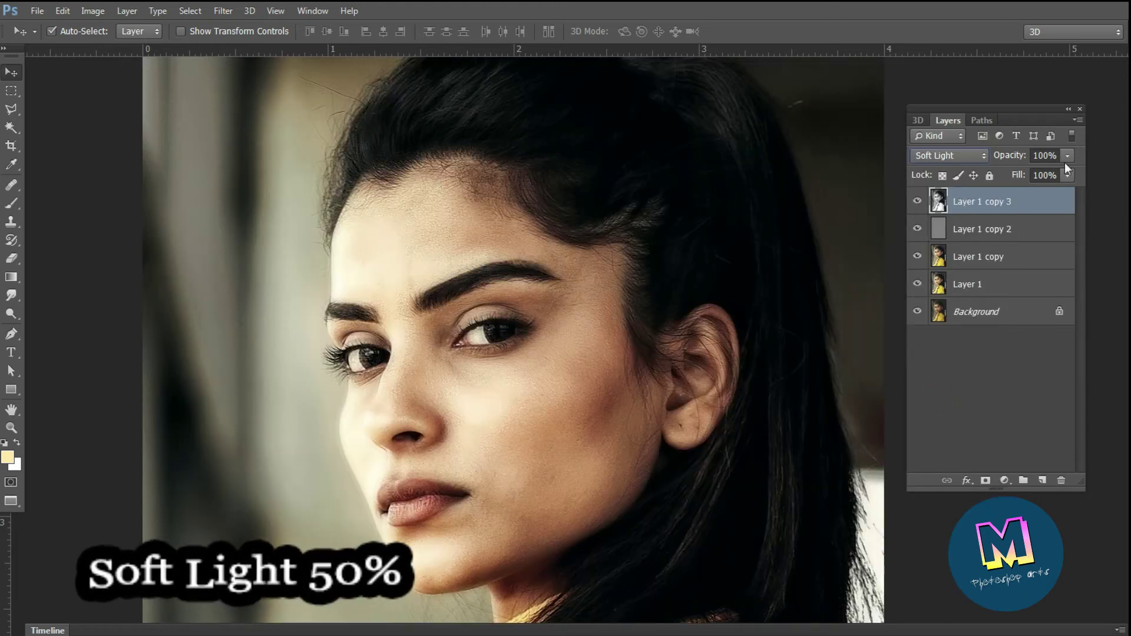
drag(1065, 161, 1021, 175)
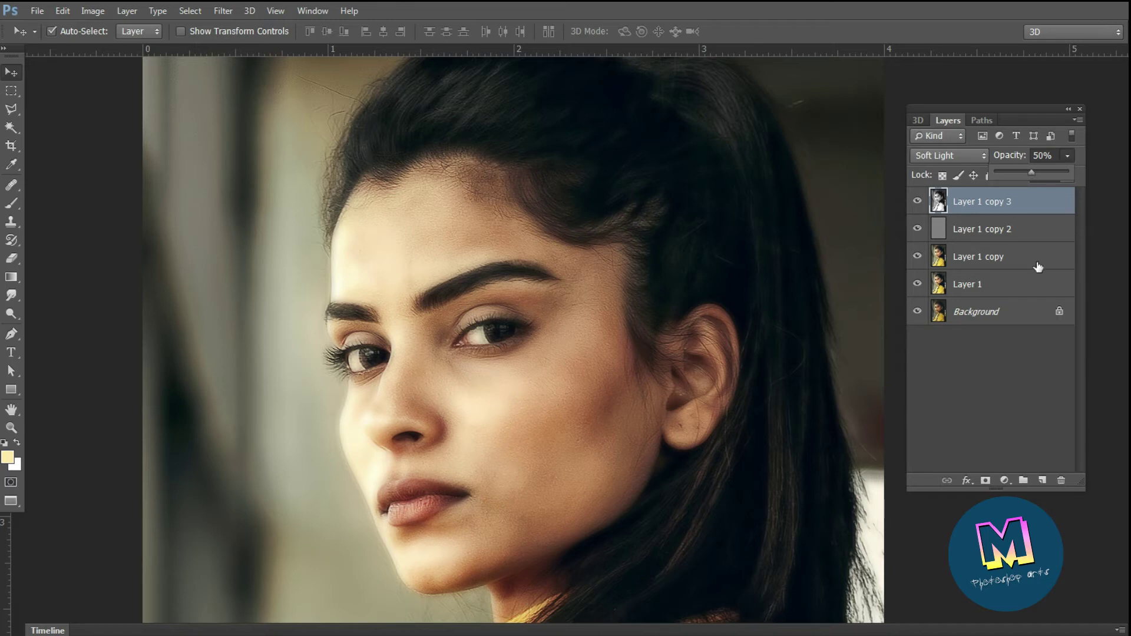
Step: Group the three Layer 1 copies into one layer group and toggle its visibility to compare
ctrl+click(1001, 229)
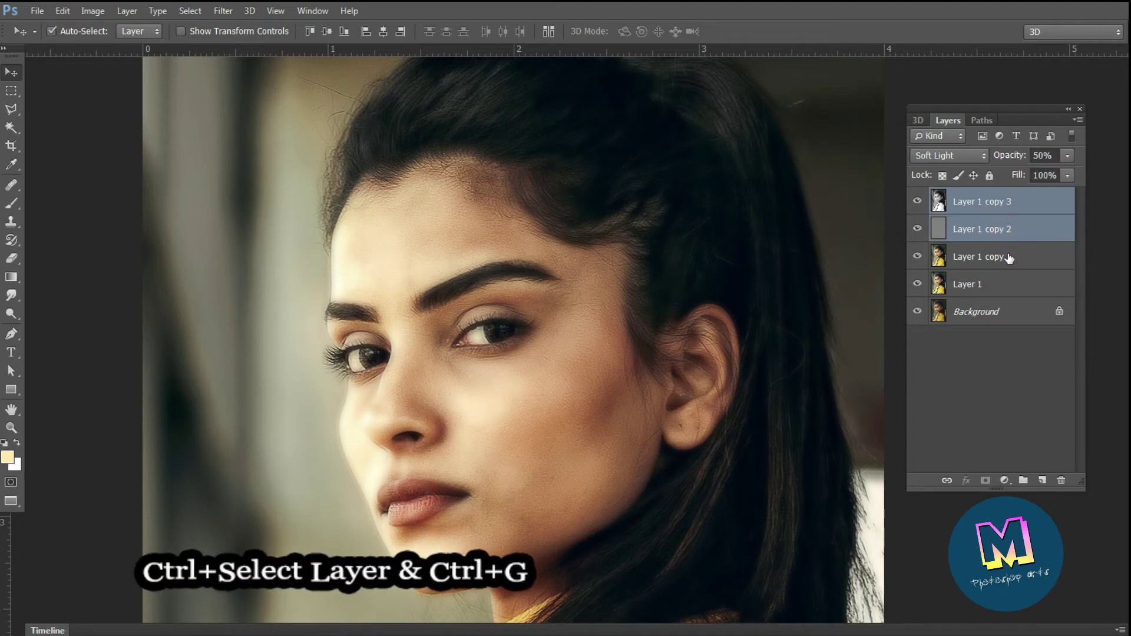
ctrl+click(1009, 258)
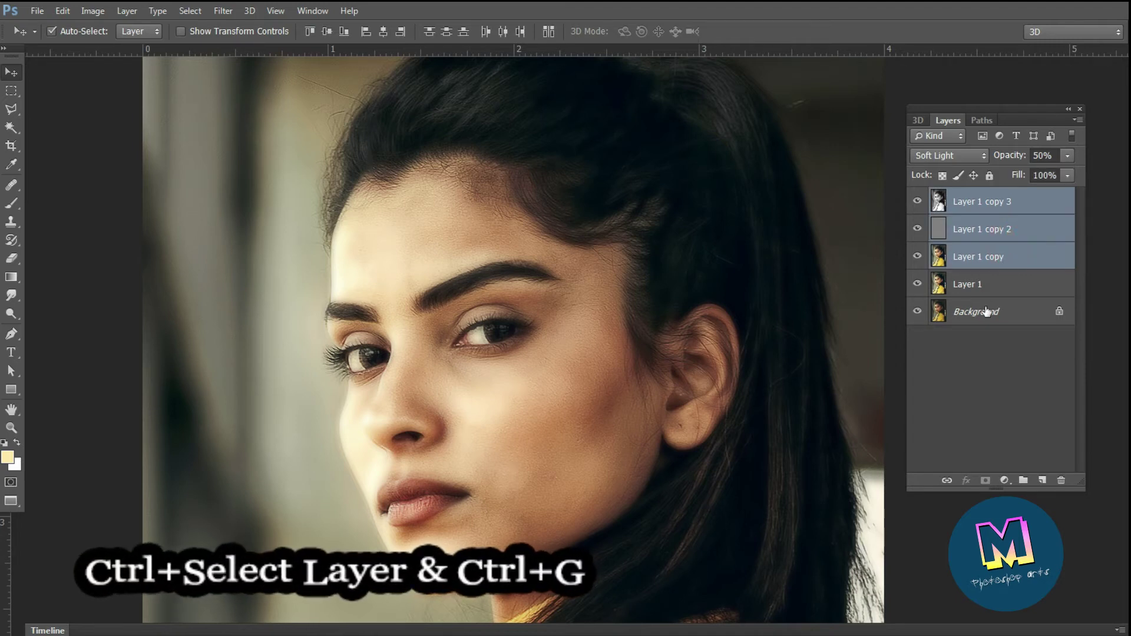
key(ctrl+g)
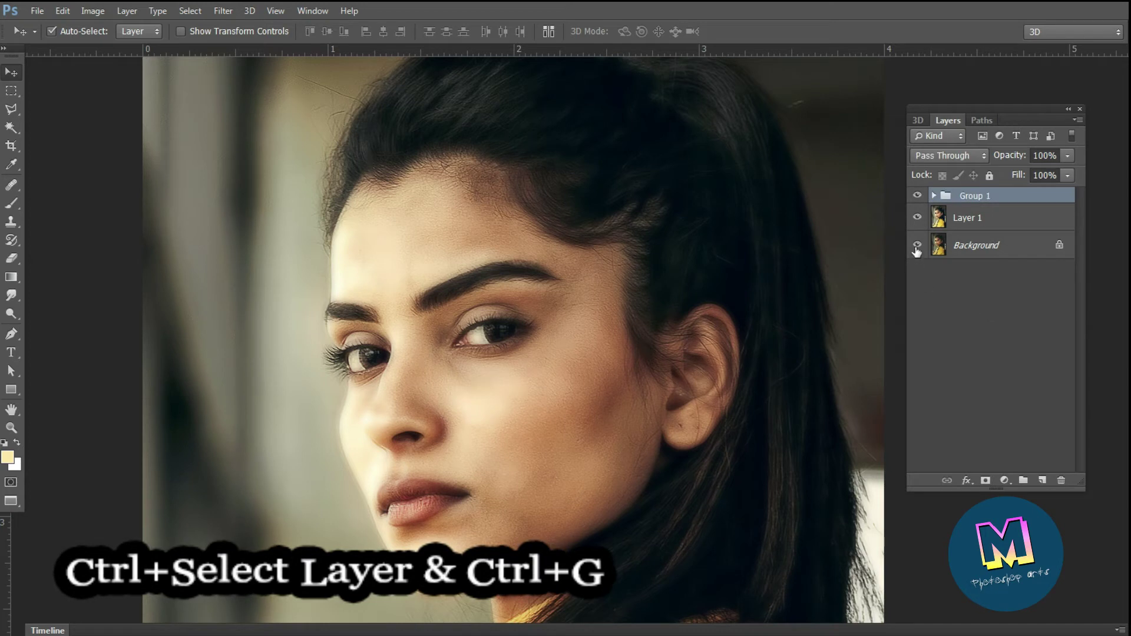
click(918, 197)
click(919, 198)
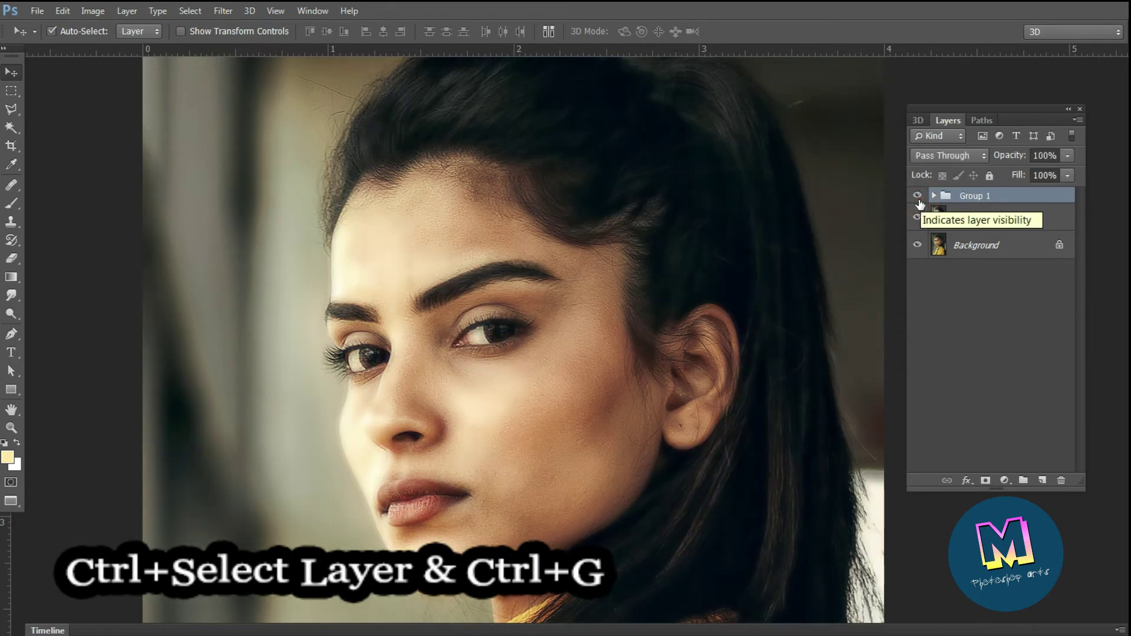
Step: Add a black mask to Group 1 and set up the Brush tool with white foreground at 100% opacity
alt+click(988, 482)
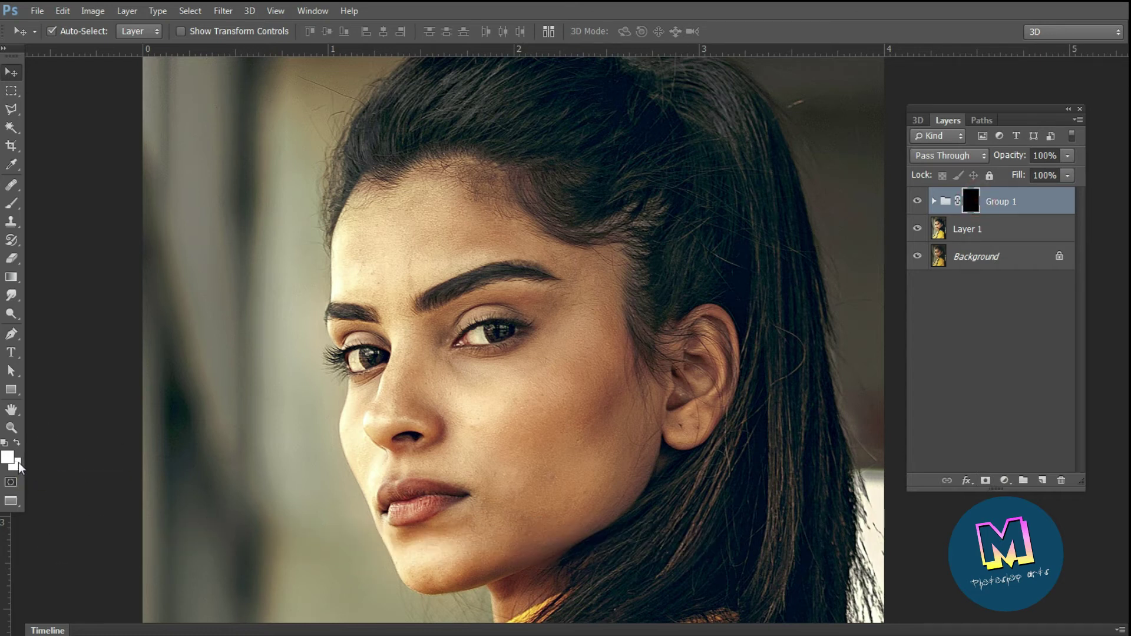
key(d)
click(11, 203)
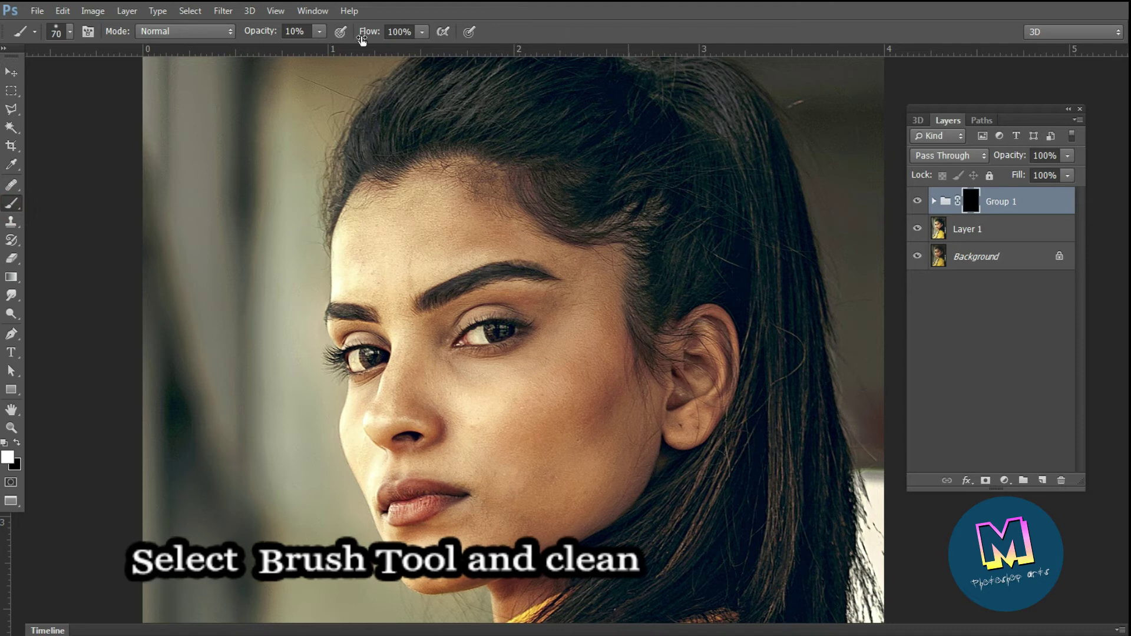
drag(319, 31, 423, 61)
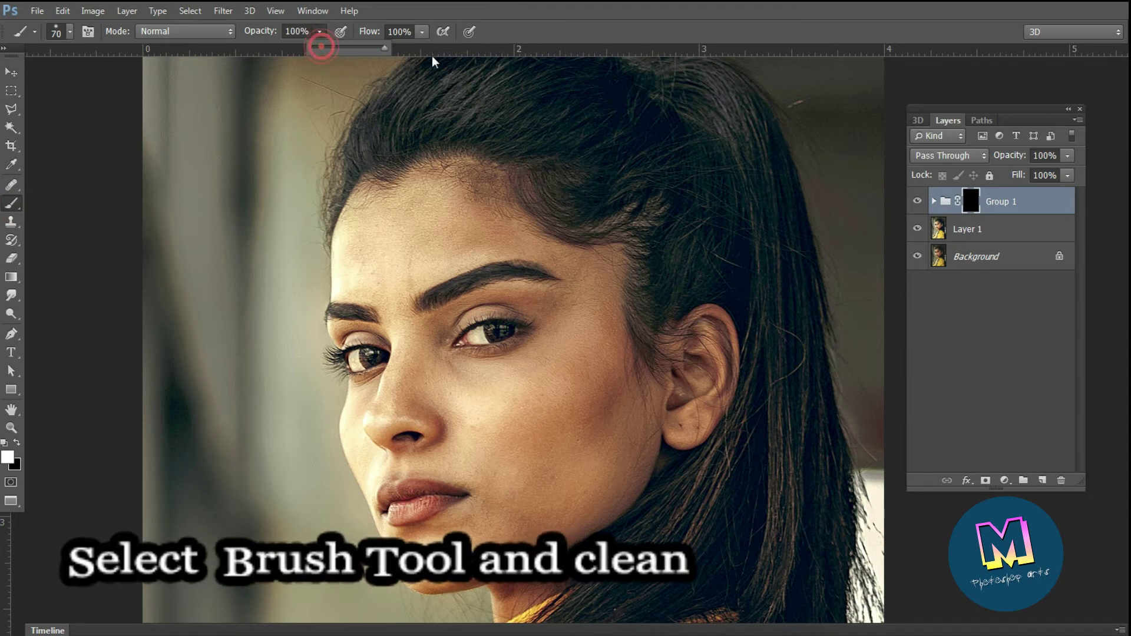
Step: Paint white on the Group 1 mask over the forehead with an 80-pixel brush to reveal the skin smoothing
scroll(389, 246, up, 2)
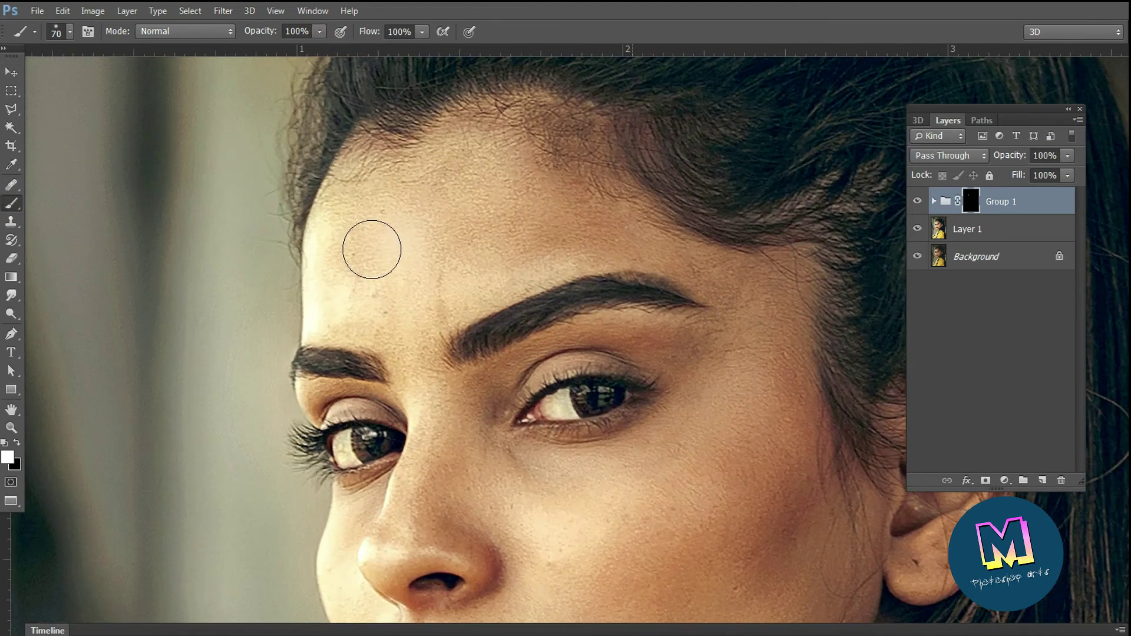
key(bracketright)
drag(354, 230, 358, 185)
mouse_move(345, 263)
mouse_down()
mouse_move(440, 283)
mouse_move(418, 303)
mouse_up()
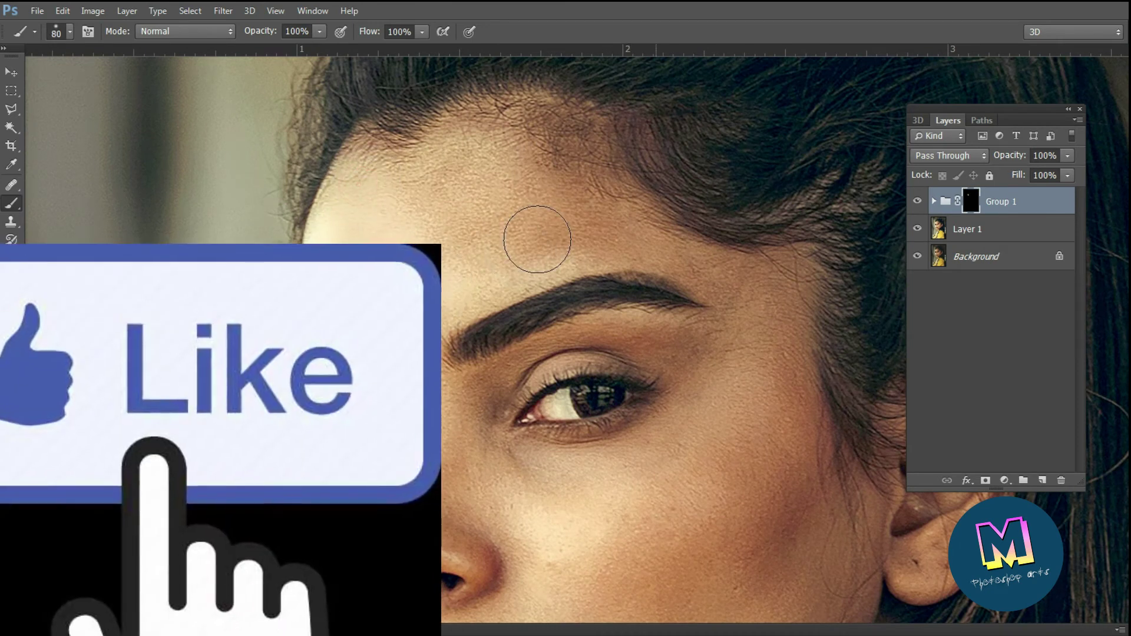
drag(491, 239, 523, 230)
mouse_move(401, 164)
mouse_down()
mouse_move(487, 152)
mouse_move(490, 237)
mouse_up()
click(483, 233)
click(650, 232)
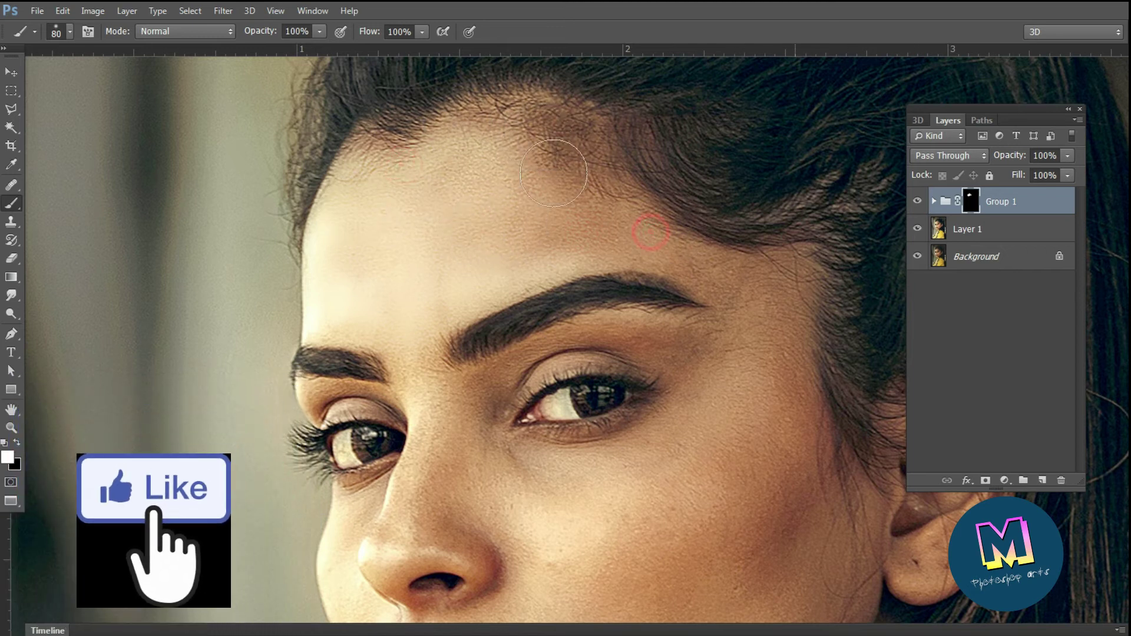
mouse_move(551, 255)
mouse_down()
mouse_move(667, 247)
mouse_move(699, 267)
mouse_move(771, 367)
mouse_move(726, 266)
mouse_move(706, 264)
mouse_move(742, 285)
mouse_up()
Step: Paint white on the group mask around the eyelids and upper nose bridge with a 60-pixel brush
scroll(745, 415, down, 2)
drag(745, 415, 635, 346)
click(511, 185)
key(bracketleft)
key(bracketleft)
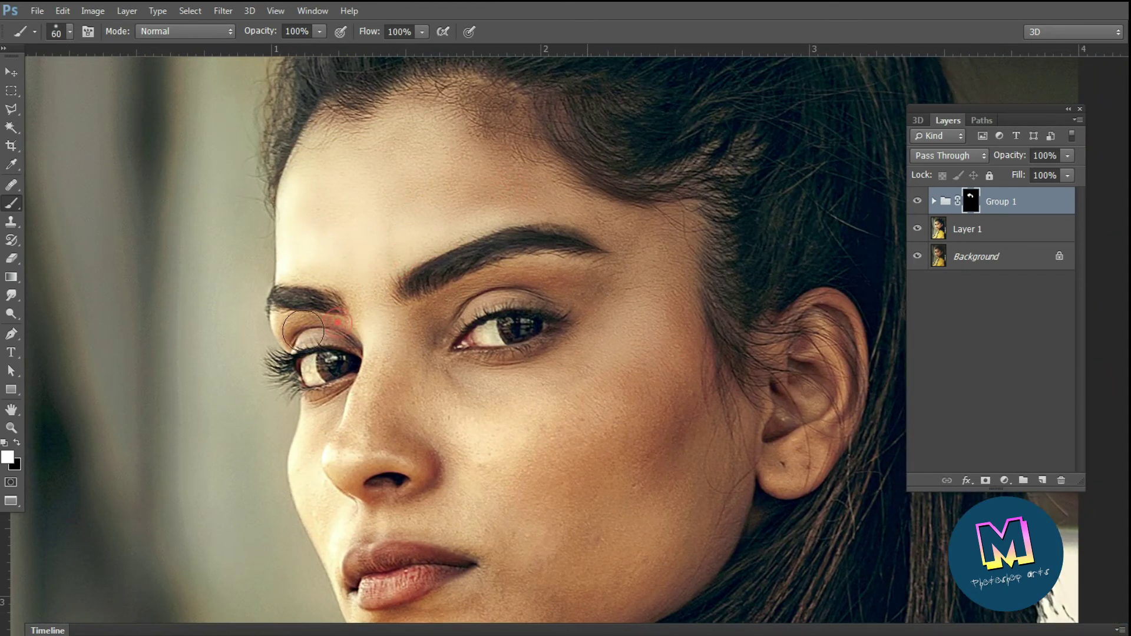
click(391, 331)
click(449, 310)
Step: Reveal the smoothing under the eye with a 100-pixel brush, reducing it to 70 pixels near the inner eye corner
key(bracketright)
key(bracketright)
key(bracketright)
key(bracketright)
click(544, 388)
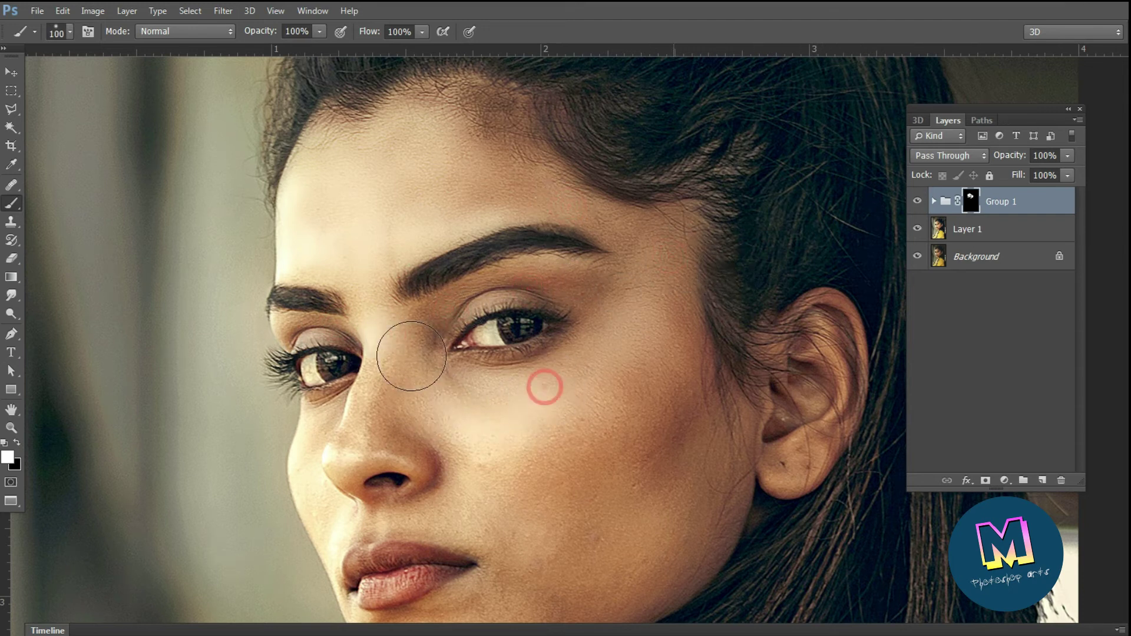
key(bracketleft)
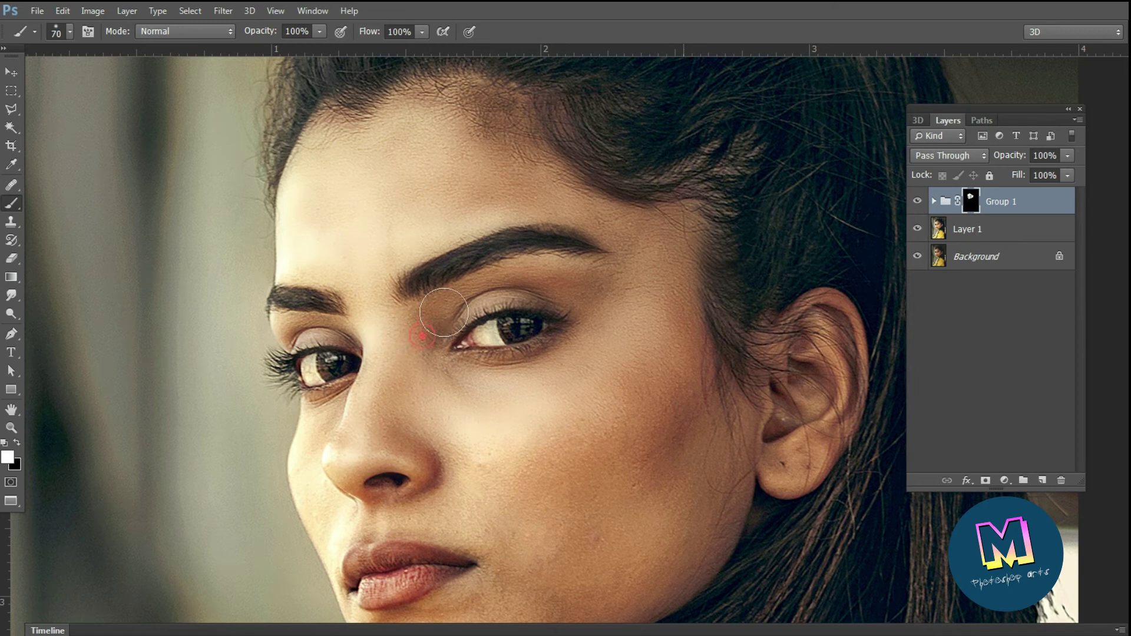
Step: Paint white on the group mask over the nose with a 100-pixel brush and over the temple with a 125-pixel brush
scroll(579, 325, down, 2)
drag(576, 348, 549, 263)
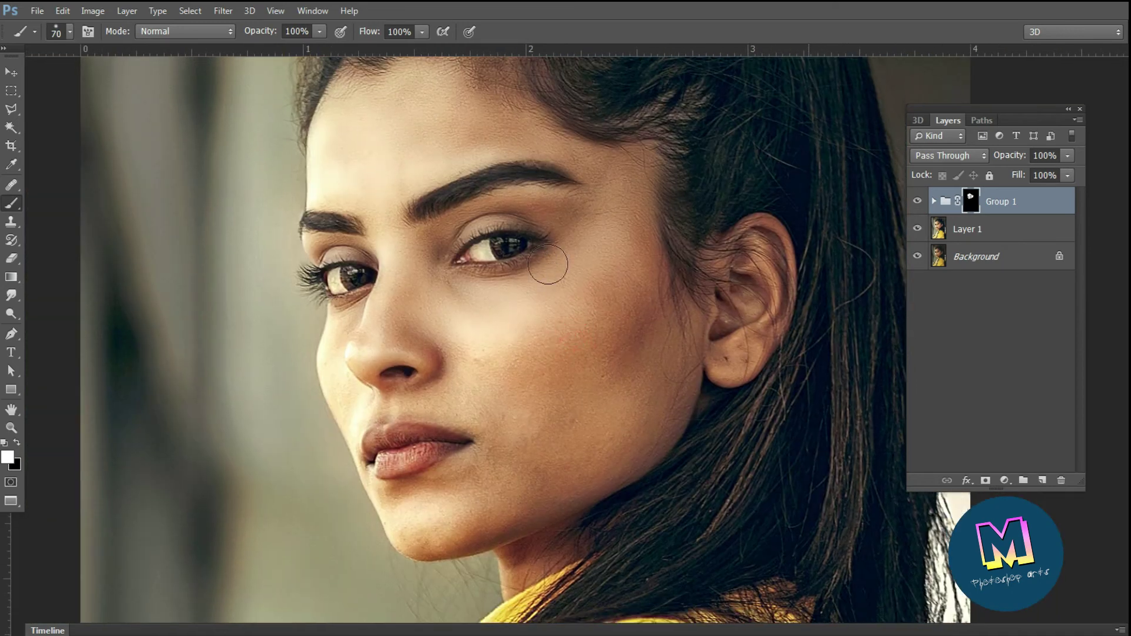
key(bracketright)
key(bracketright)
key(bracketright)
mouse_move(338, 338)
mouse_down()
mouse_move(344, 425)
mouse_move(392, 315)
mouse_up()
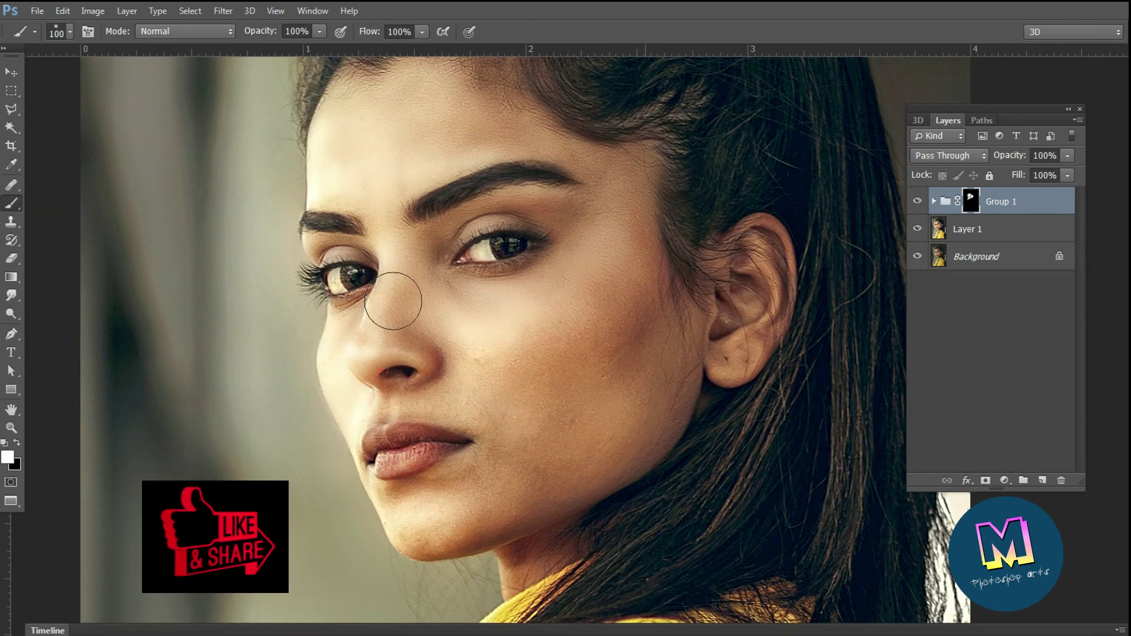
key(bracketright)
drag(597, 156, 615, 200)
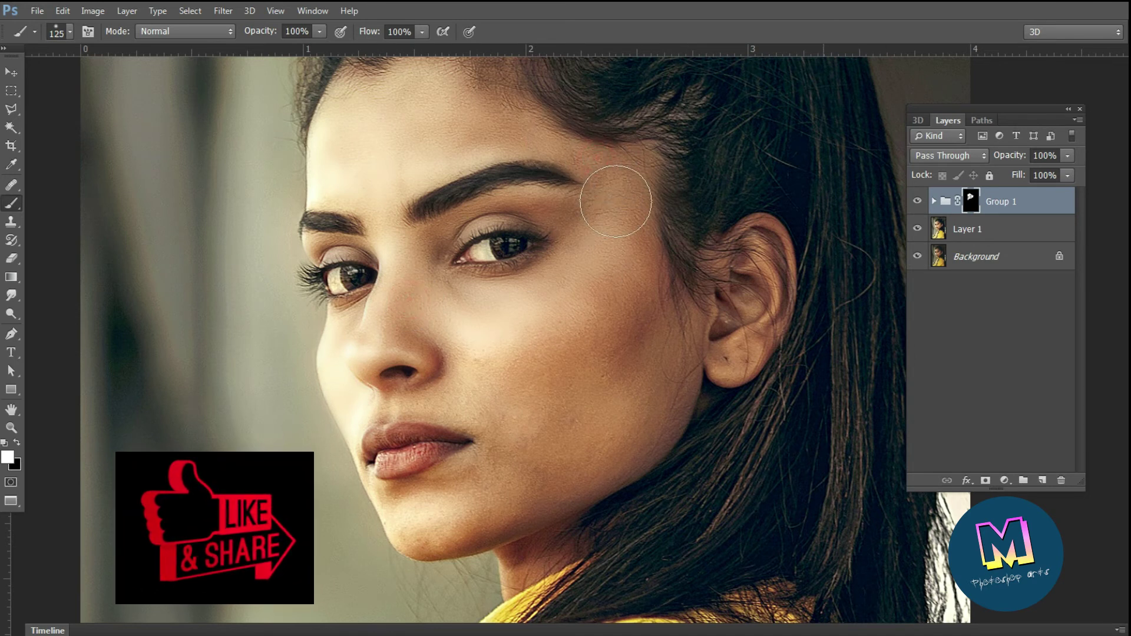
Step: Paint white on the group mask across the cheek and jaw to smooth the remaining facial skin
key(bracketleft)
mouse_move(408, 369)
mouse_down()
mouse_move(377, 401)
mouse_move(404, 303)
mouse_move(442, 499)
mouse_move(383, 497)
mouse_move(567, 467)
mouse_move(556, 399)
mouse_move(631, 253)
mouse_move(480, 518)
mouse_move(636, 427)
mouse_move(739, 294)
mouse_move(719, 391)
mouse_up()
key(bracketright)
key(bracketleft)
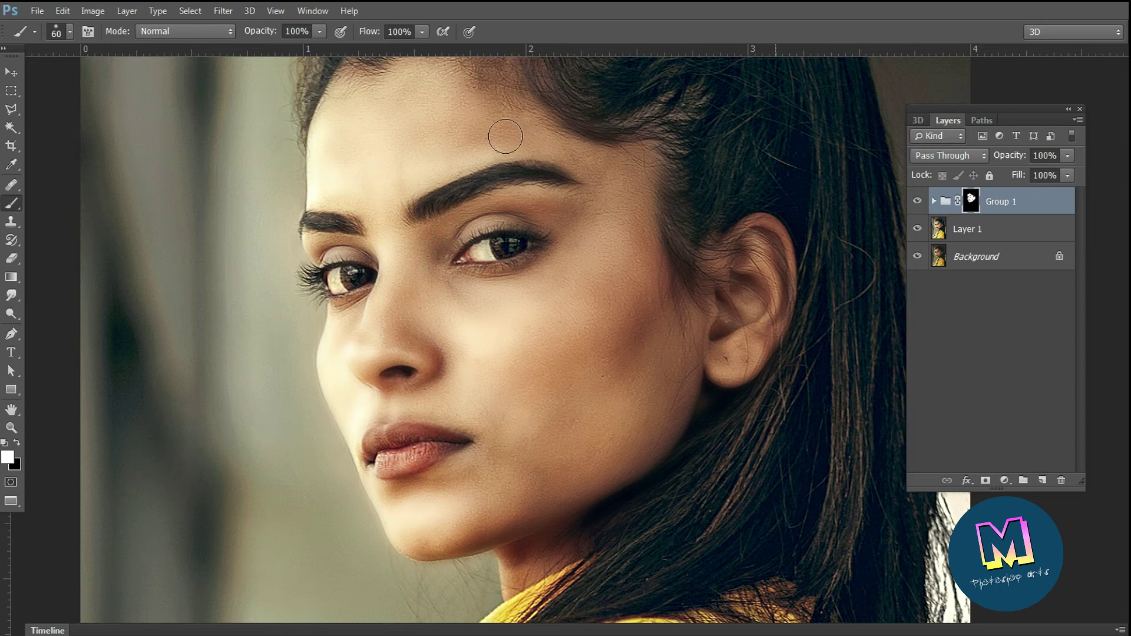
scroll(621, 294, down, 2)
drag(614, 376, 560, 389)
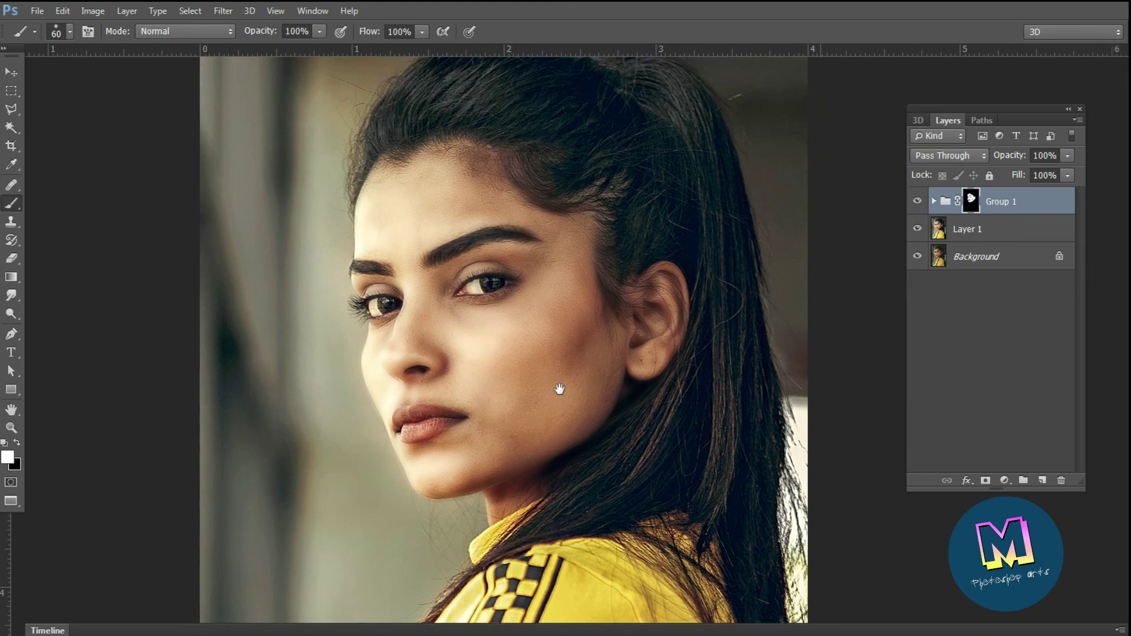
Step: Touch up the mask around the chin and the side of the nose, reducing the brush from 90 to 40 pixels
scroll(653, 334, up, 2)
key(bracketright)
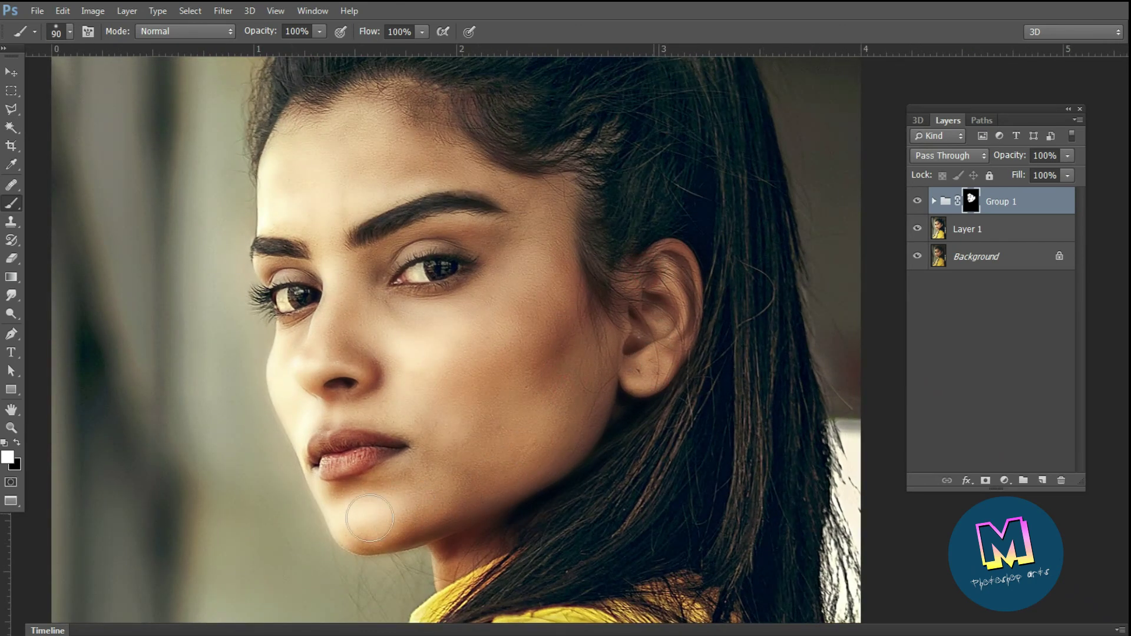
key(bracketleft)
key(bracketleft)
scroll(421, 457, up, 1)
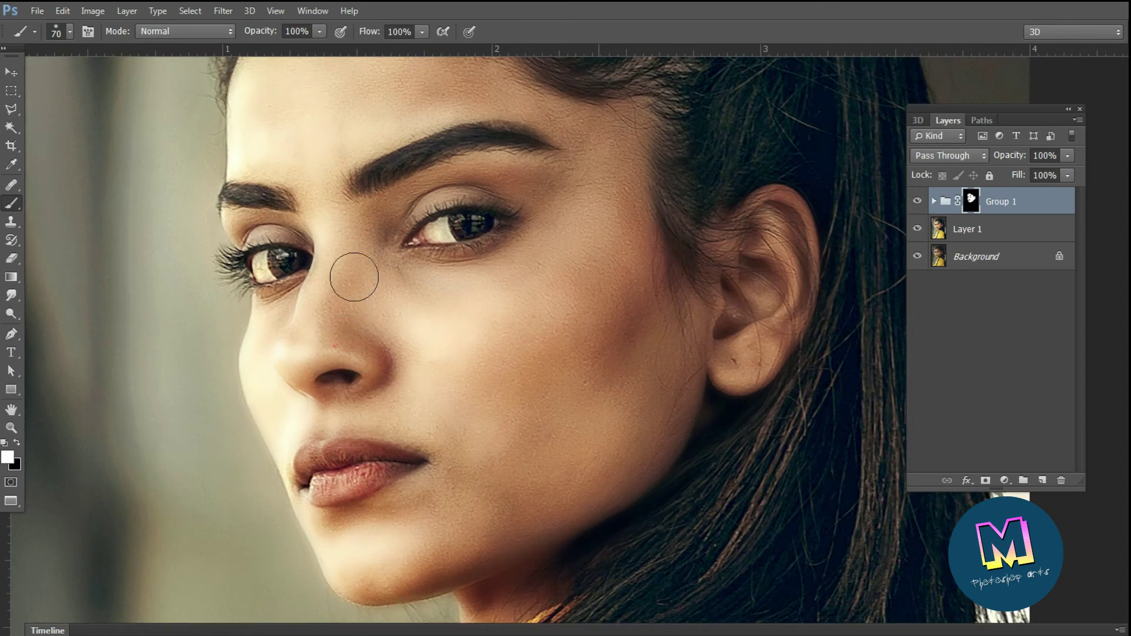
scroll(351, 286, up, 1)
scroll(302, 240, up, 1)
key(bracketleft)
key(bracketleft)
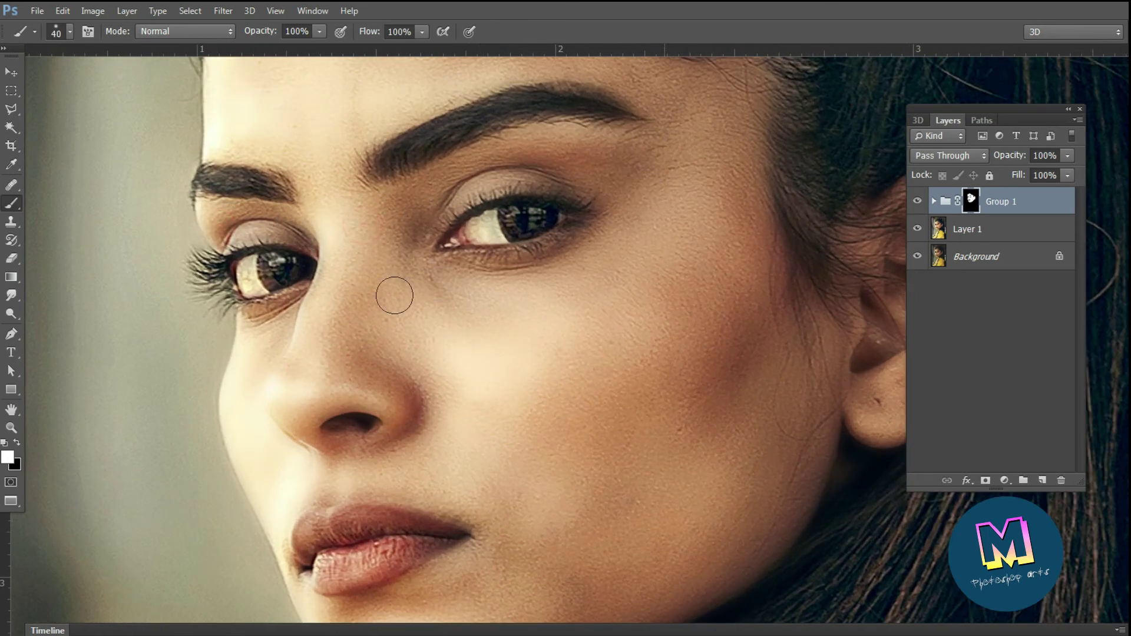
Step: Hide and show Group 1 and Layer 1 to compare the soft effect with the original portrait
scroll(468, 206, down, 3)
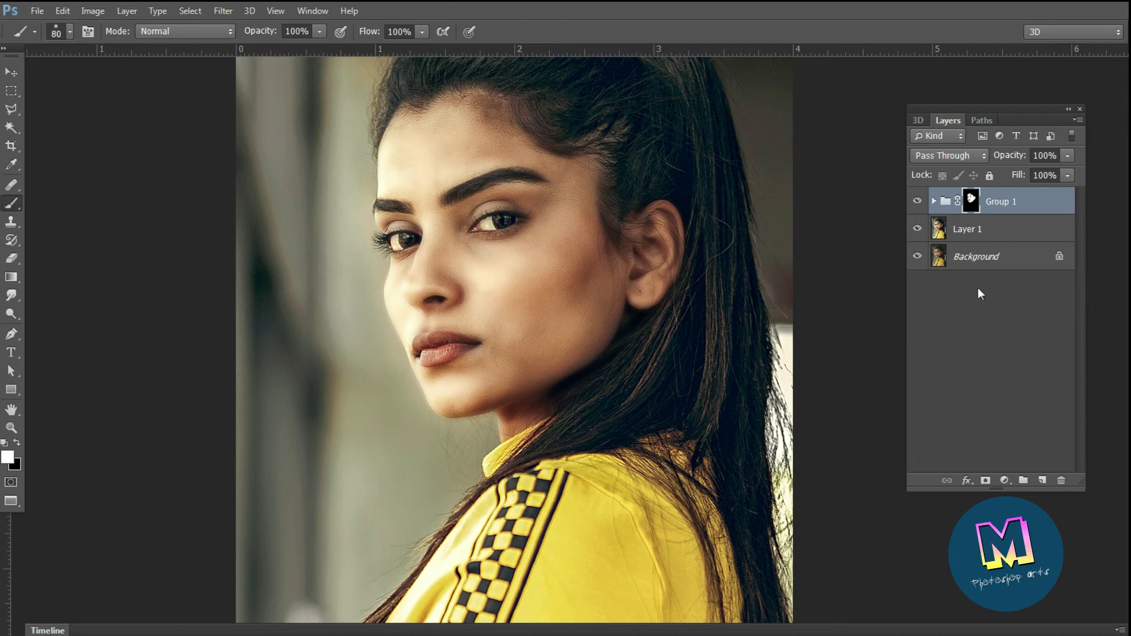
click(917, 200)
click(915, 228)
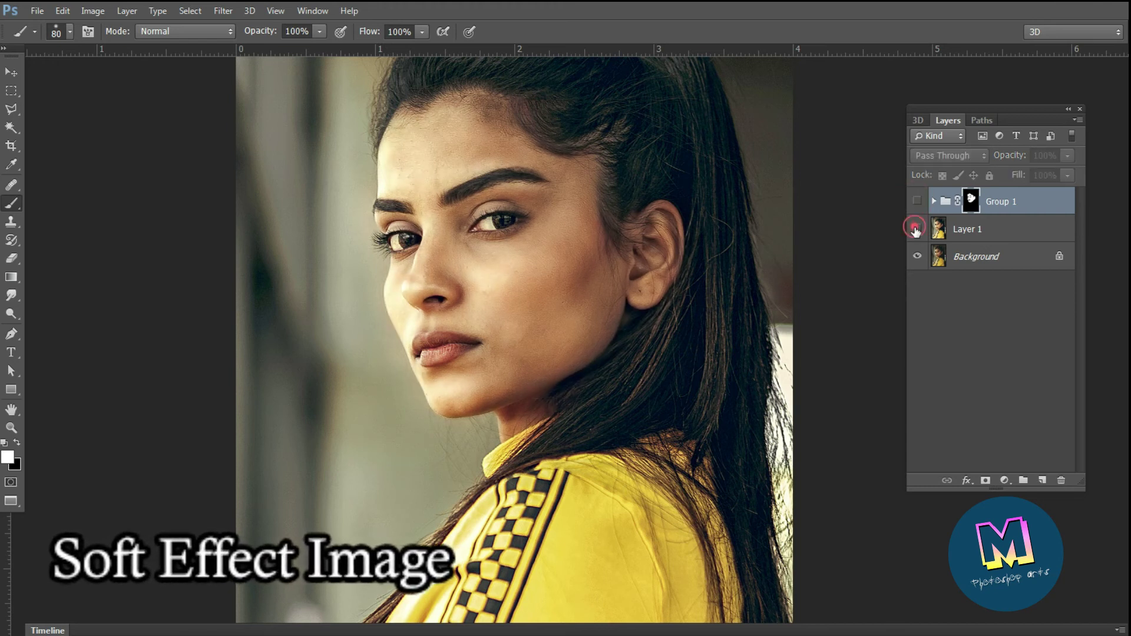
click(916, 230)
click(916, 201)
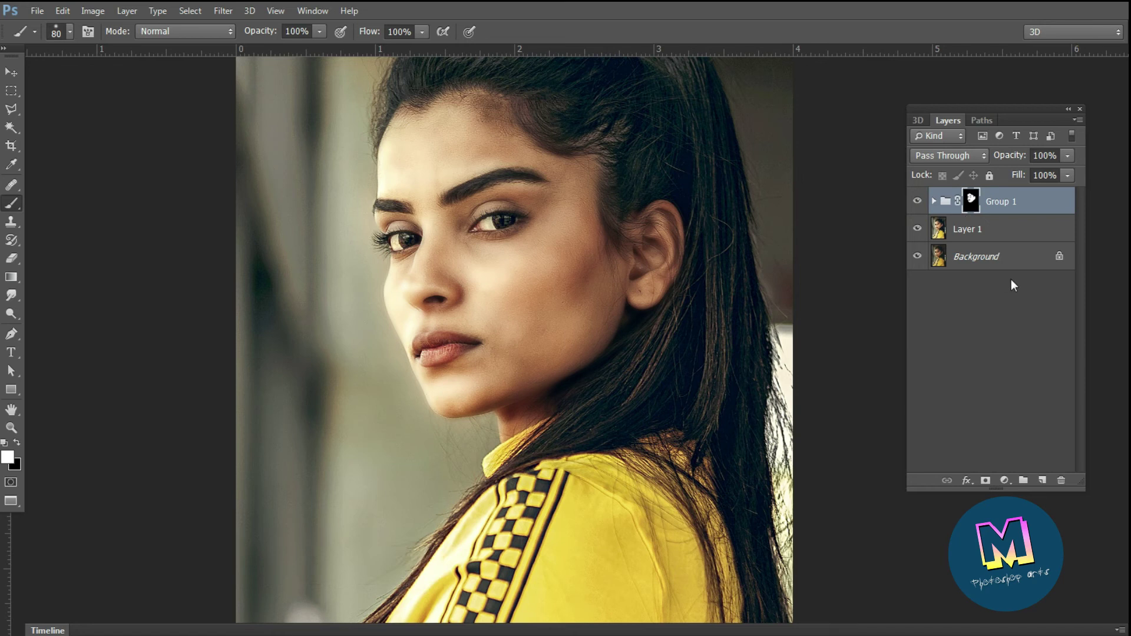
Step: Merge Group 1 with Layer 1 and toggle the merged layer to compare it with the Background
shift+click(998, 234)
key(ctrl+e)
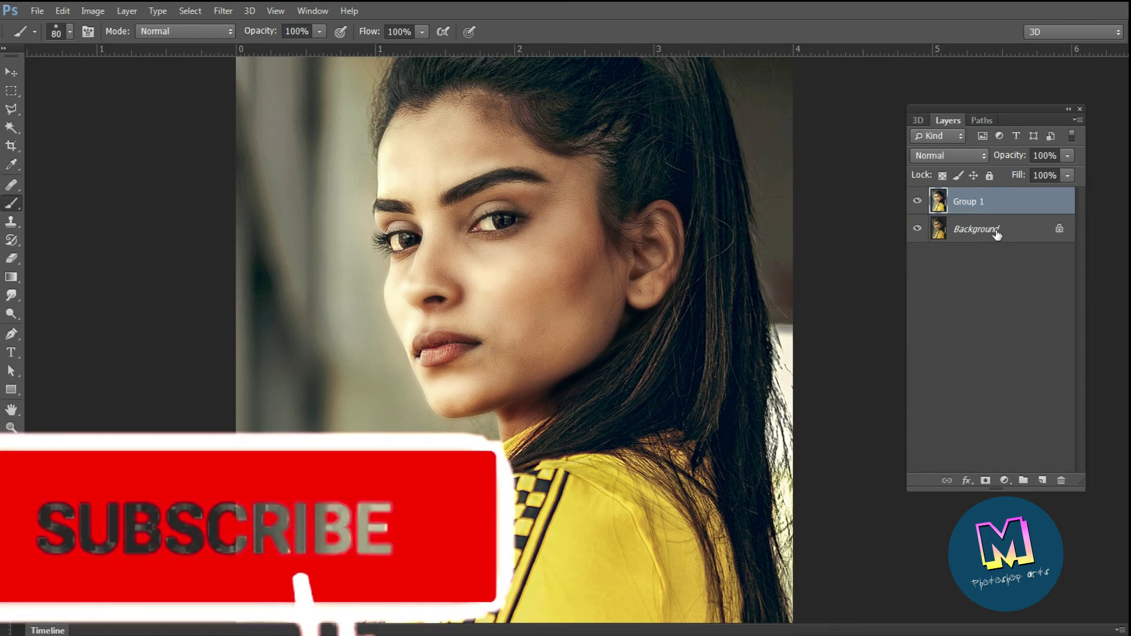
click(919, 206)
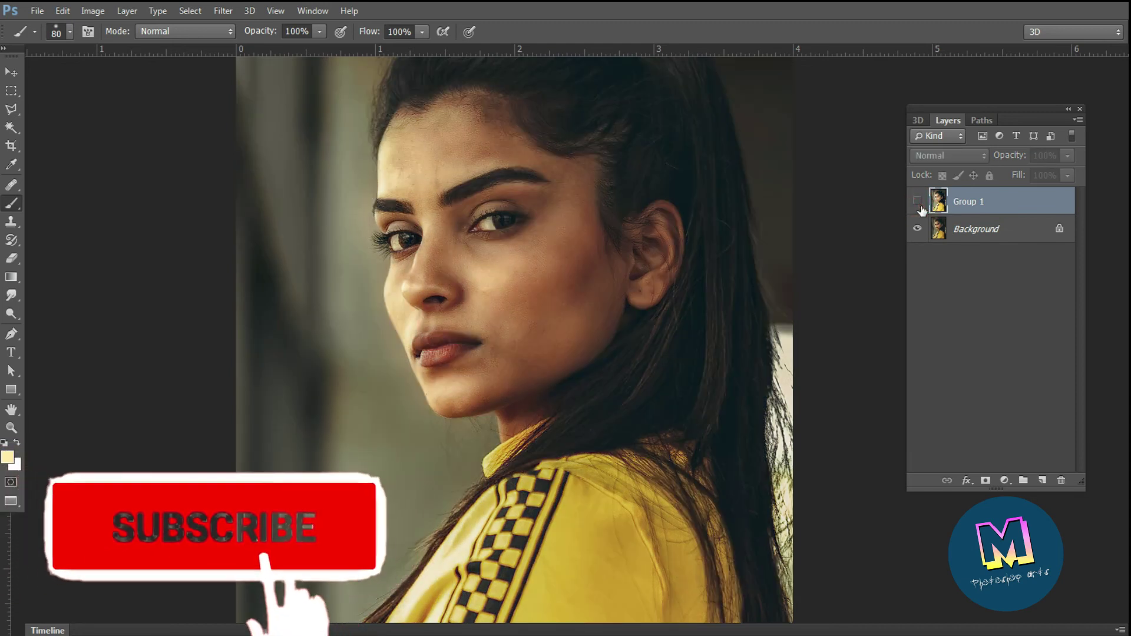
click(917, 201)
Step: Set the brush to 10% opacity, sample the cheek's skin tone and paint it over the cheek and jaw
alt+scroll(737, 253, down, 3)
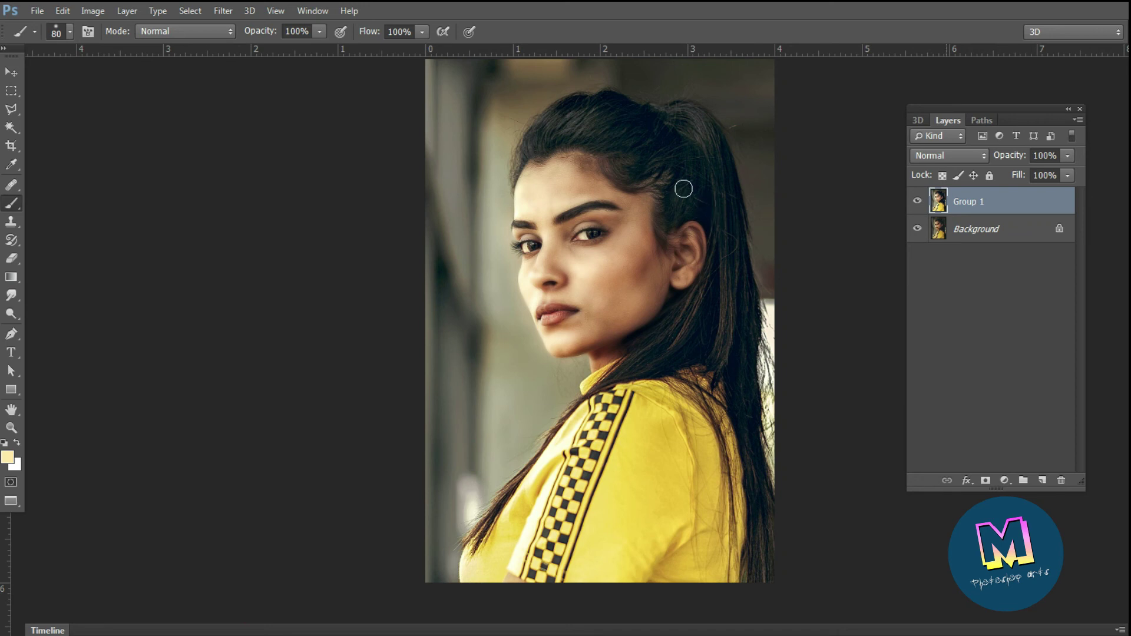
alt+scroll(660, 212, up, 5)
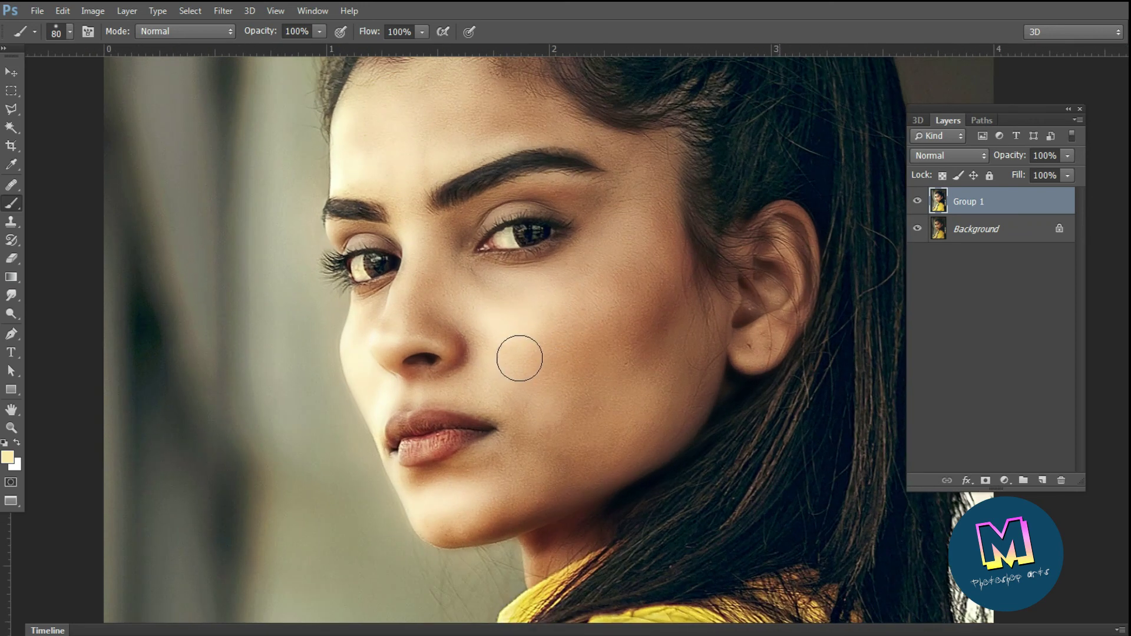
key(1)
key(bracketright)
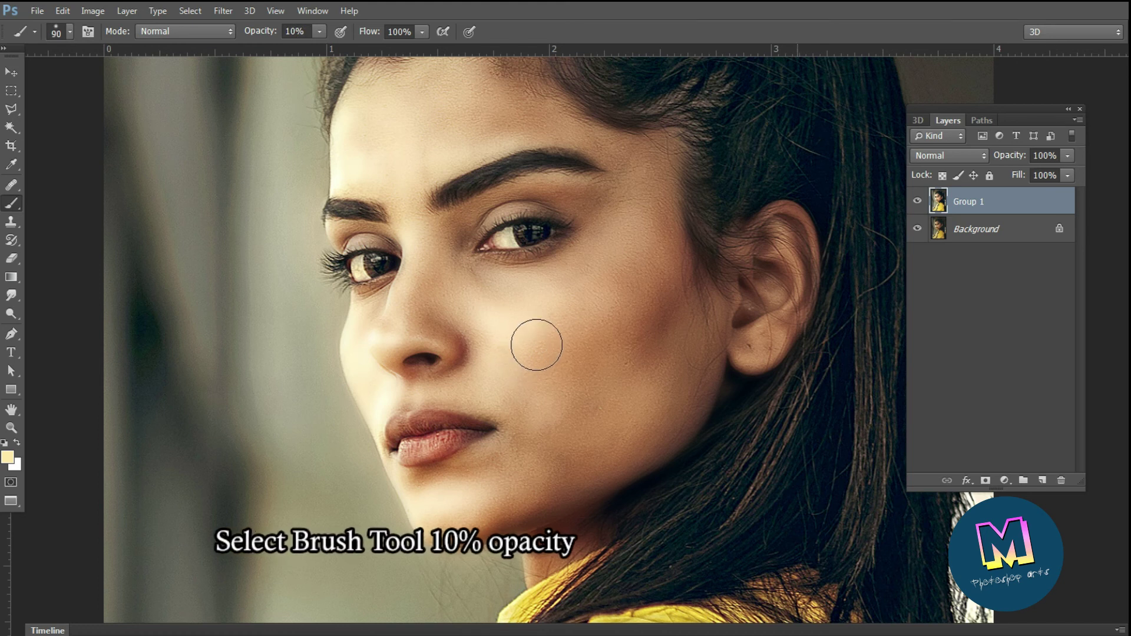
key(bracketright)
alt+click(540, 354)
key(bracketright)
click(535, 309)
click(651, 302)
click(576, 429)
Step: Brush the sampled skin tone over the nose and forehead with a smaller brush
key(bracketleft)
key(bracketleft)
key(bracketleft)
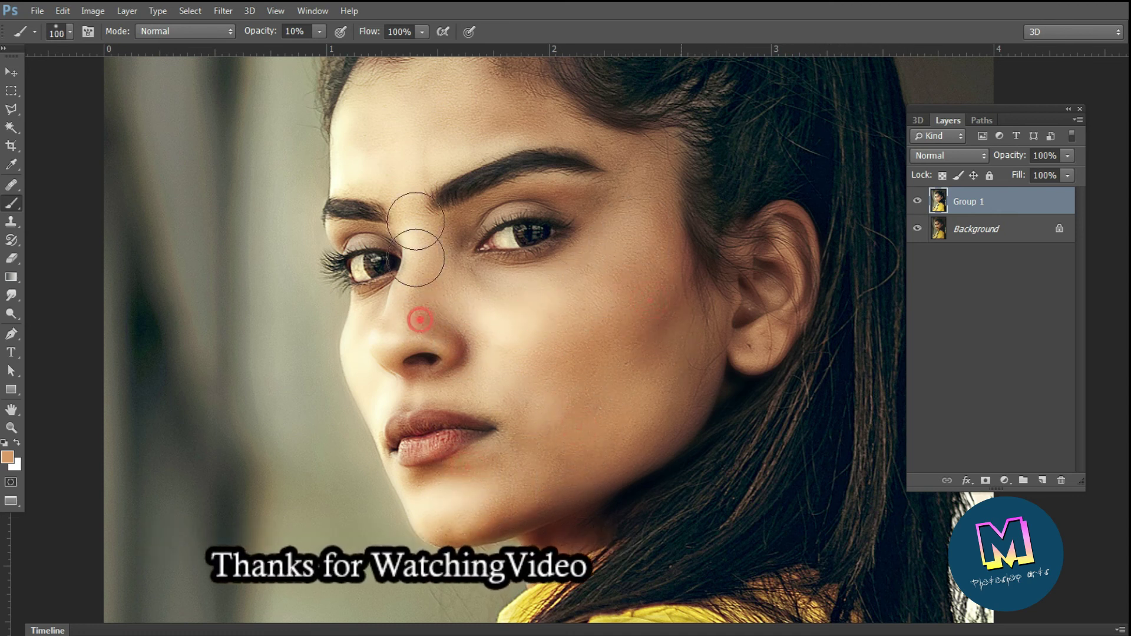
click(445, 118)
click(510, 112)
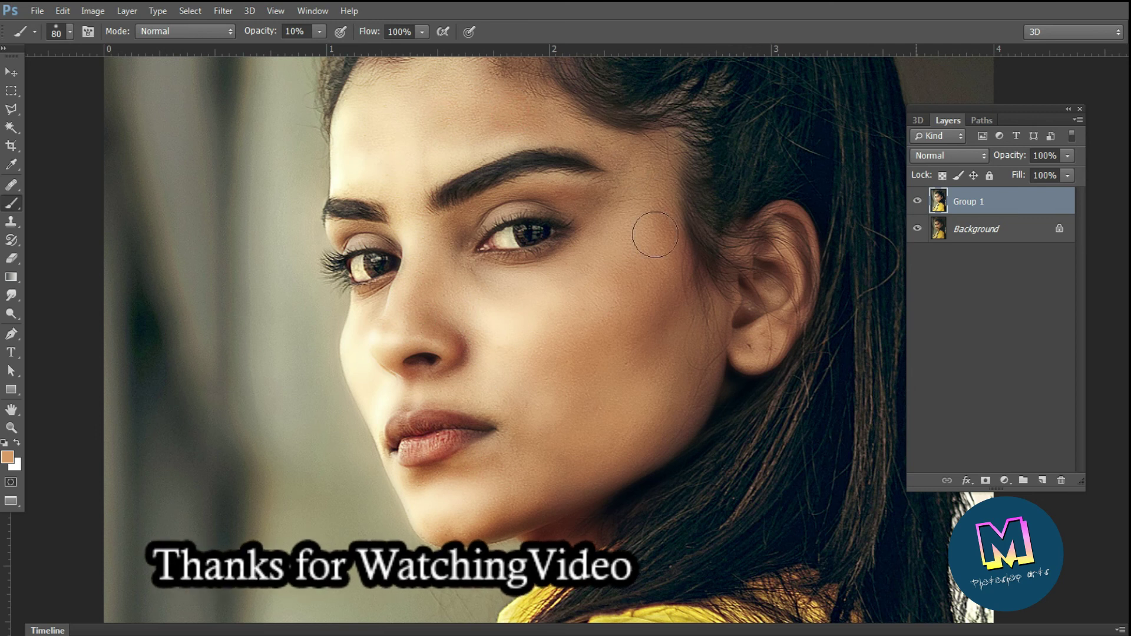
Step: Even out the skin around the nose and jaw with light dabs of the sampled tone
key(ctrl+minus)
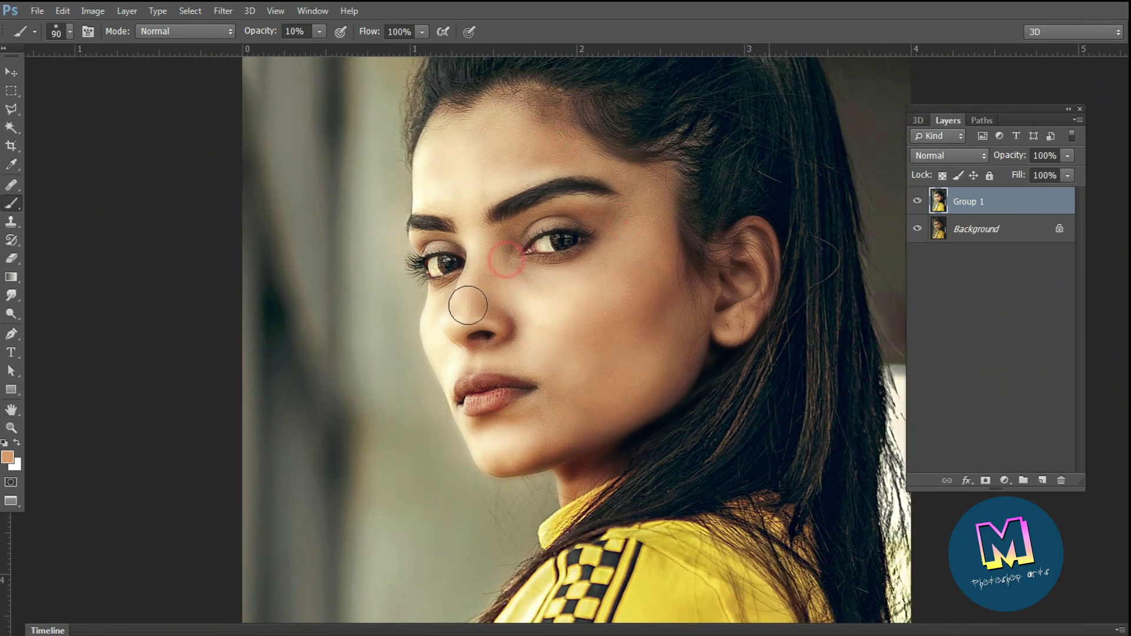
click(576, 471)
key(ctrl+plus)
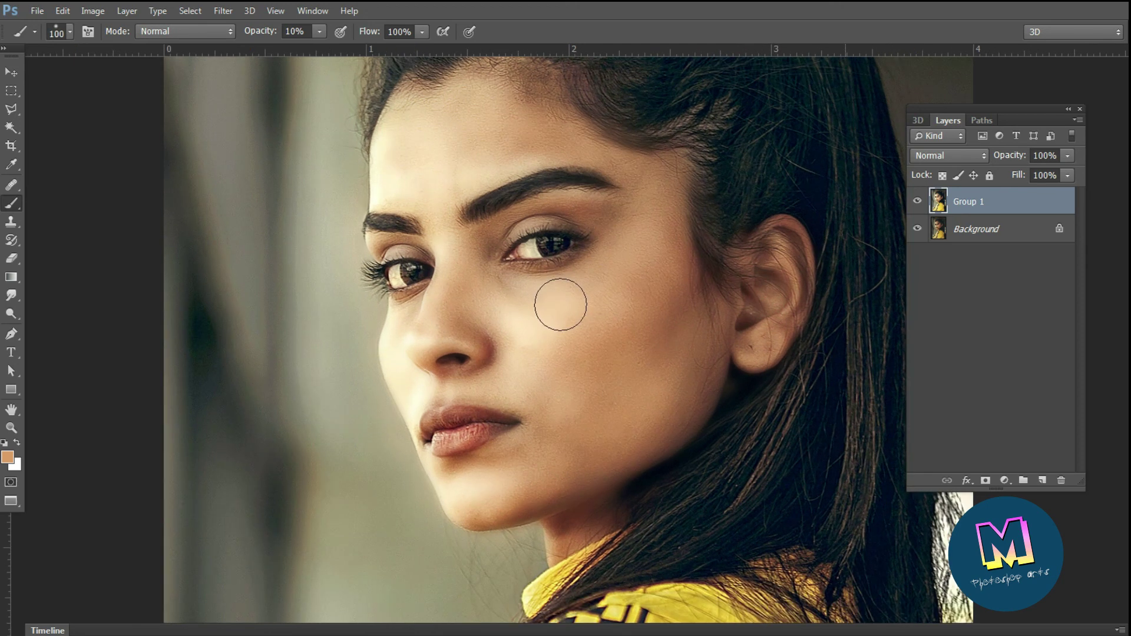
click(449, 313)
Step: Hide and show the merged Group 1 layer to compare the finished retouch with the original portrait
key(ctrl+minus)
key(ctrl+minus)
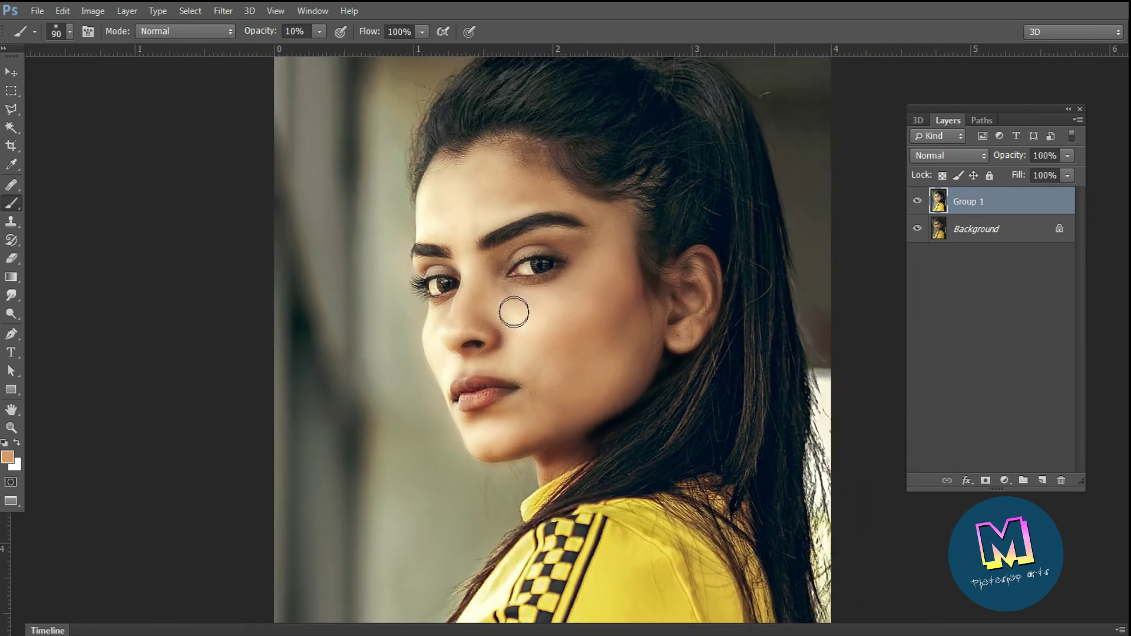
click(917, 201)
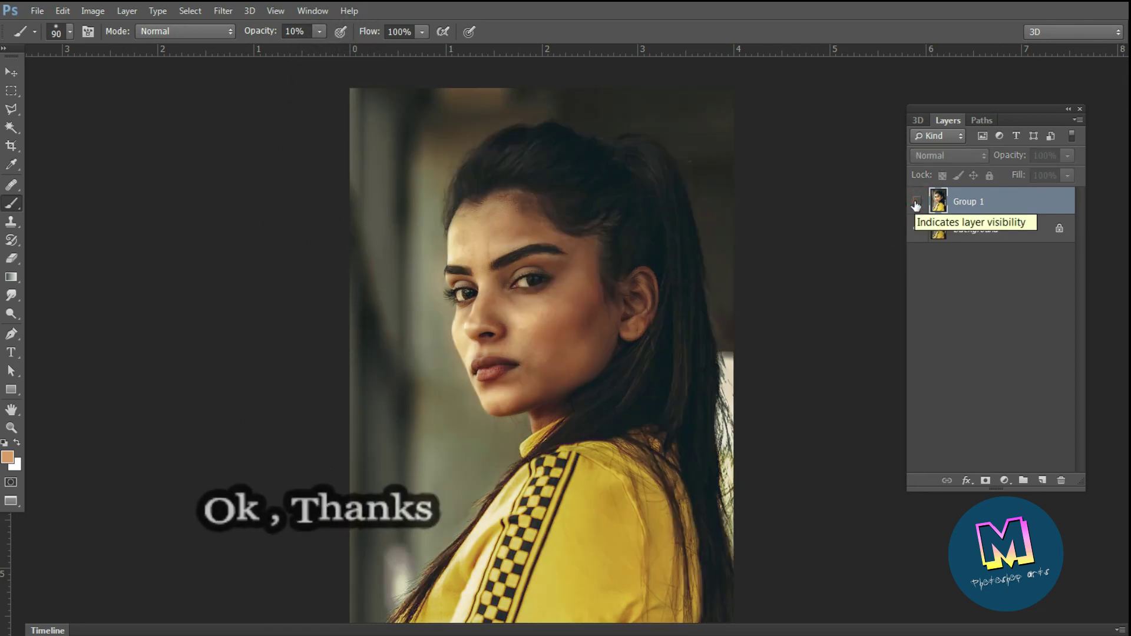
click(917, 201)
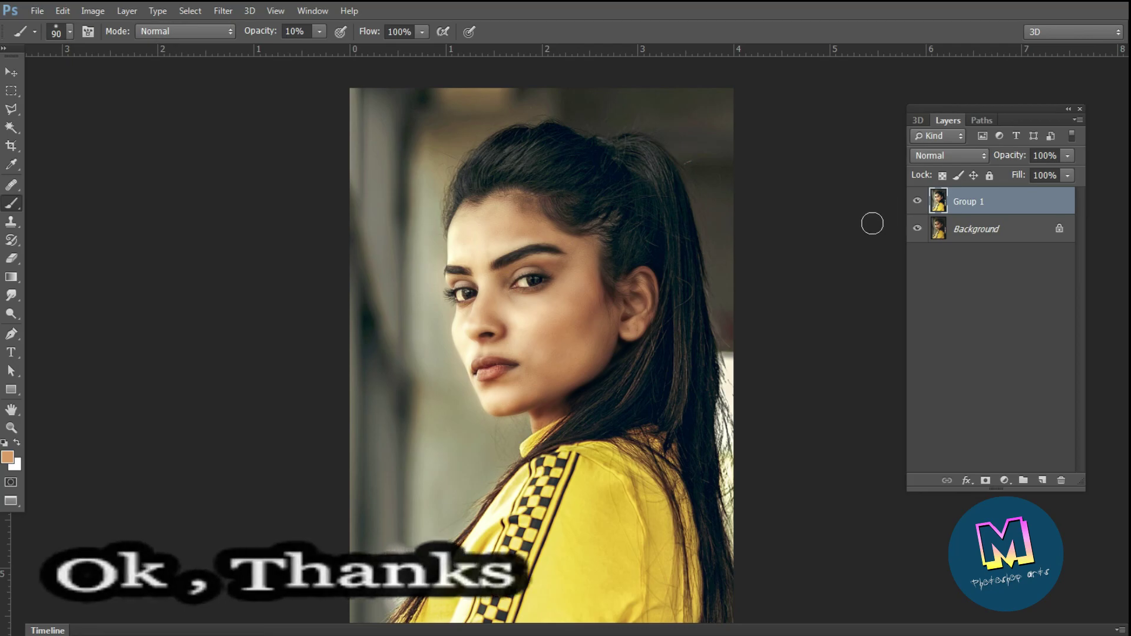